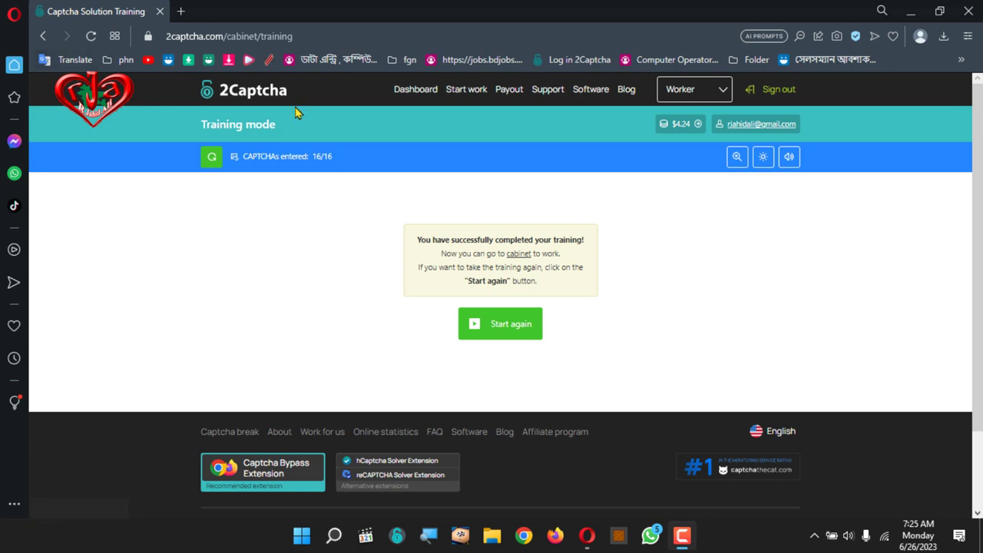
Check the clock, then restart the captcha training and switch the page to dark theme.
left_click_drag(202, 125, 277, 127)
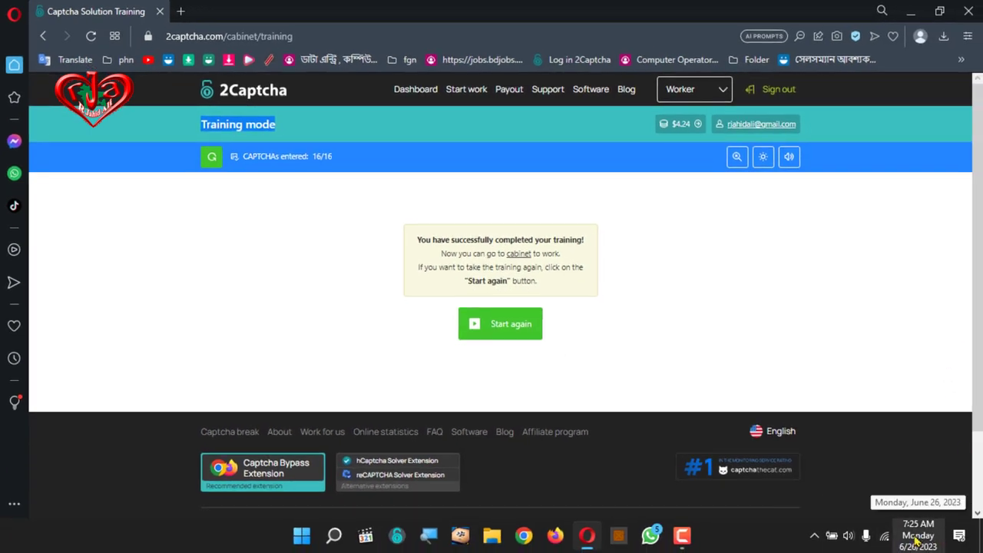
left_click(915, 533)
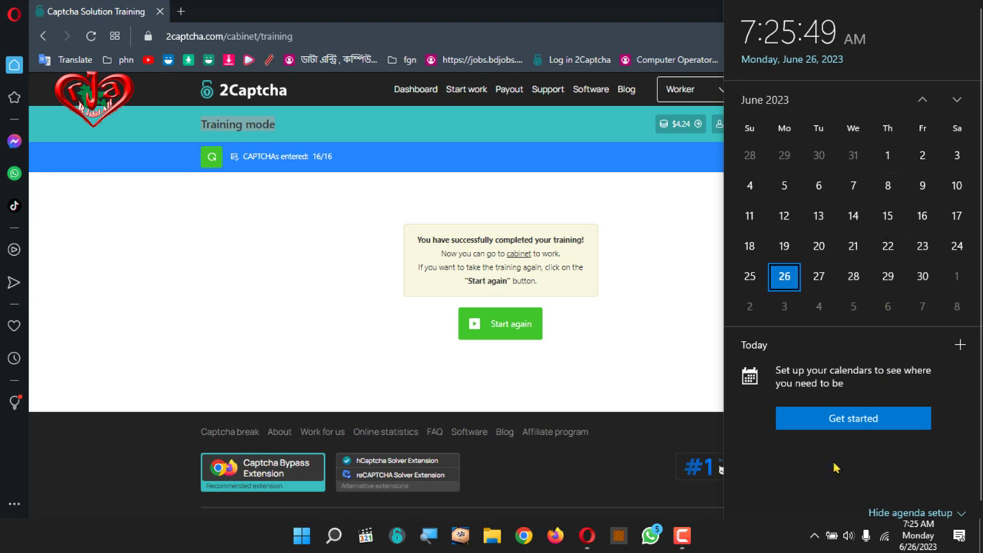
left_click(185, 251)
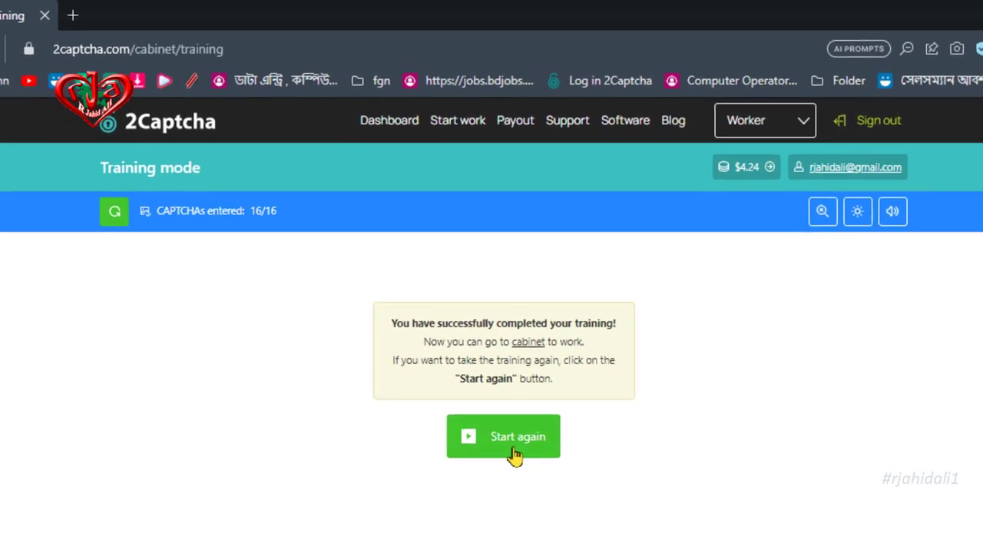
left_click(532, 498)
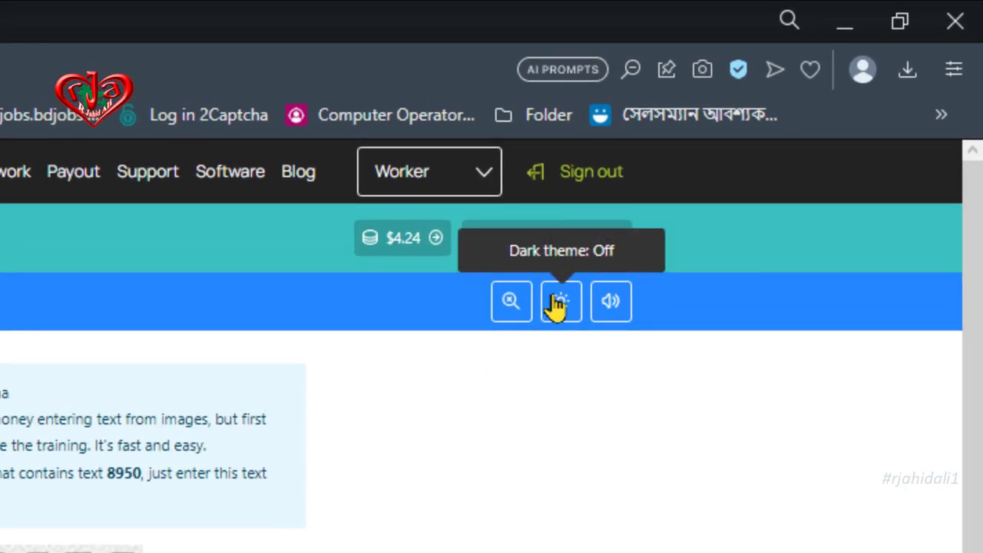
left_click(556, 295)
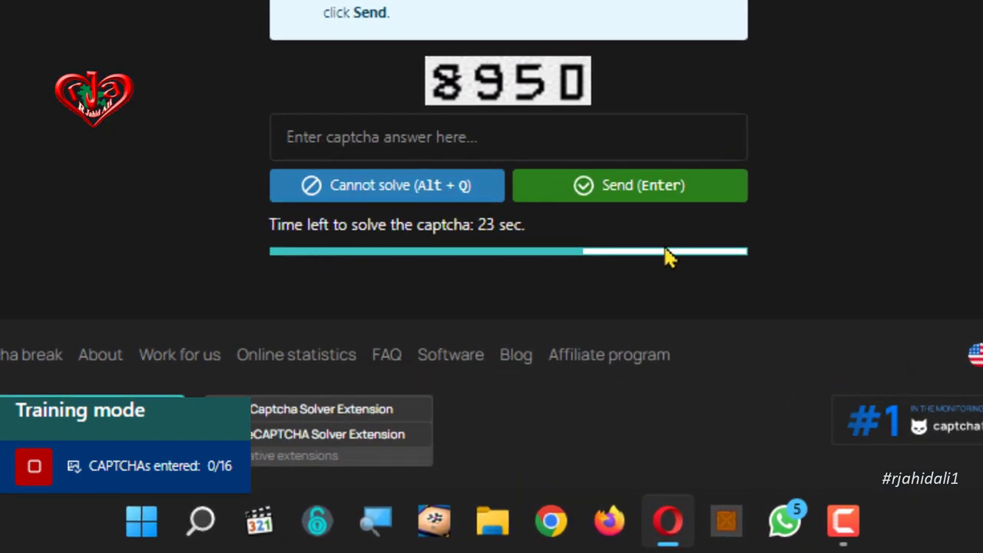
Answer the first three training captchas with 8950, 251153 and cd6d6e.
left_click(414, 136)
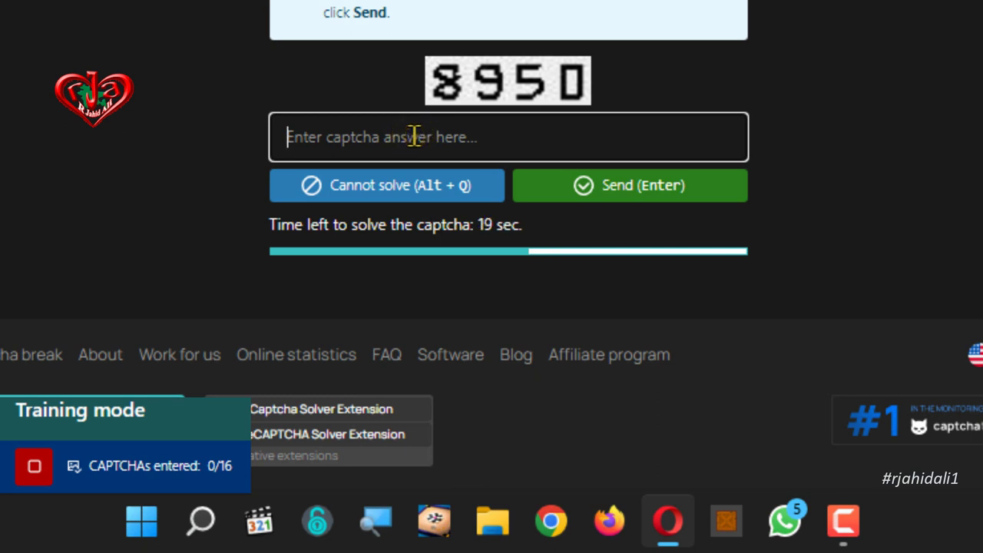
type("8950")
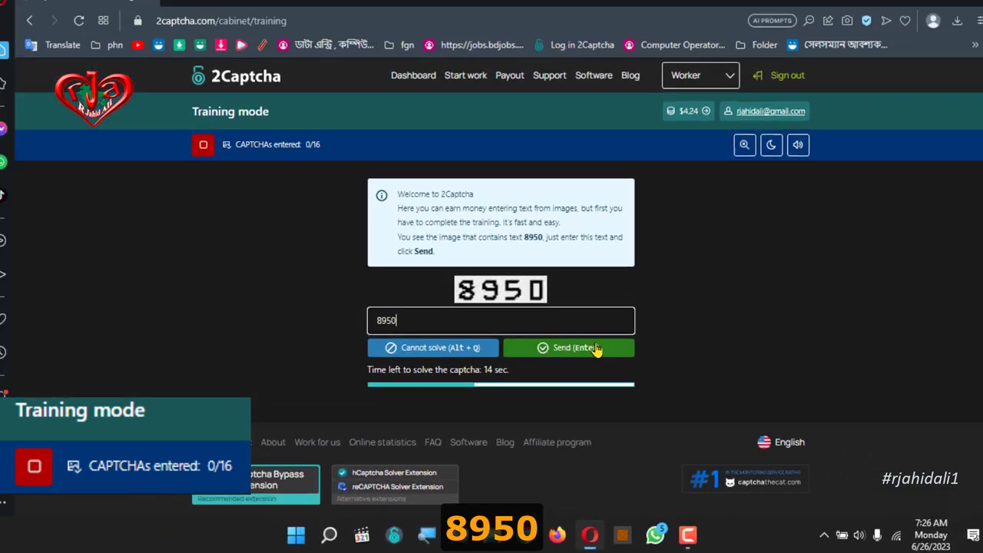
left_click(588, 350)
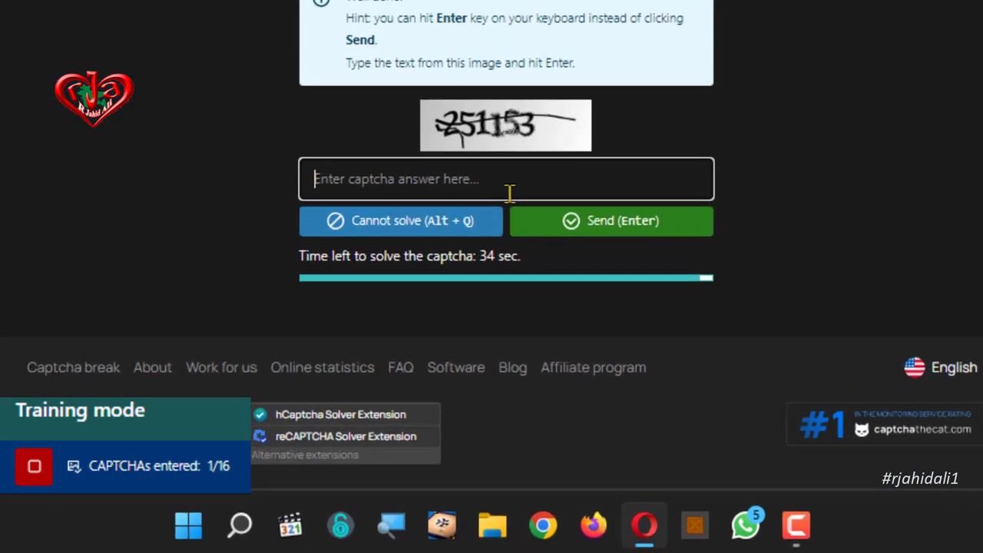
left_click(509, 191)
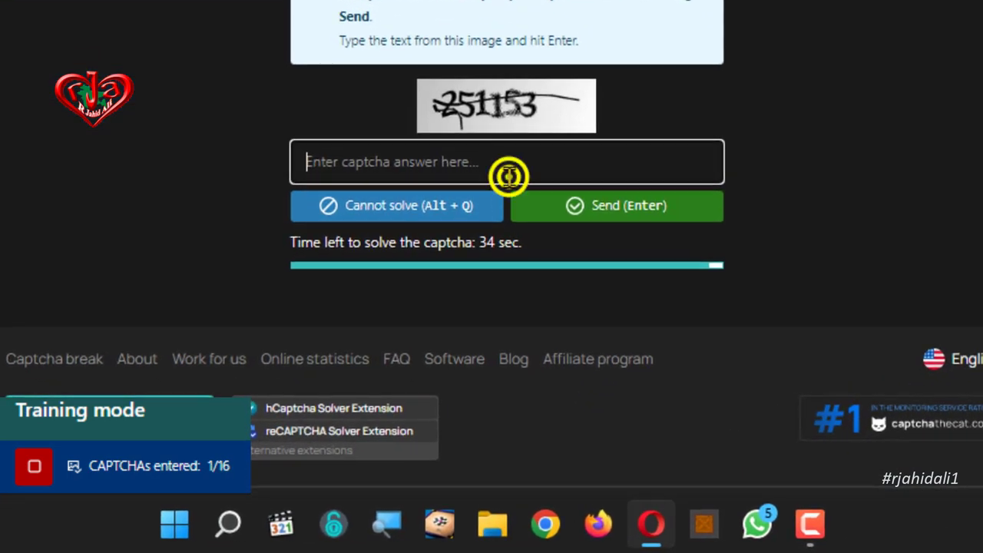
type("2")
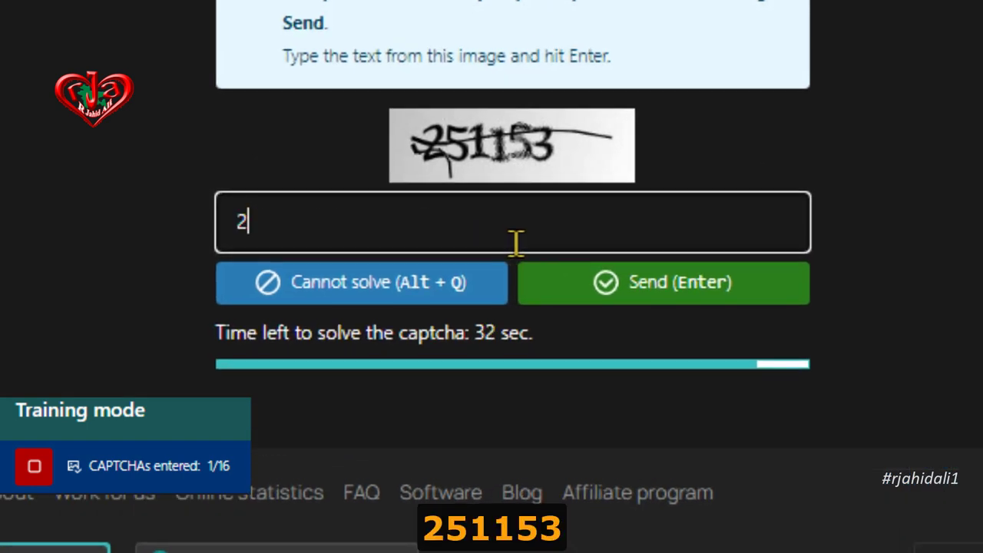
type("51153")
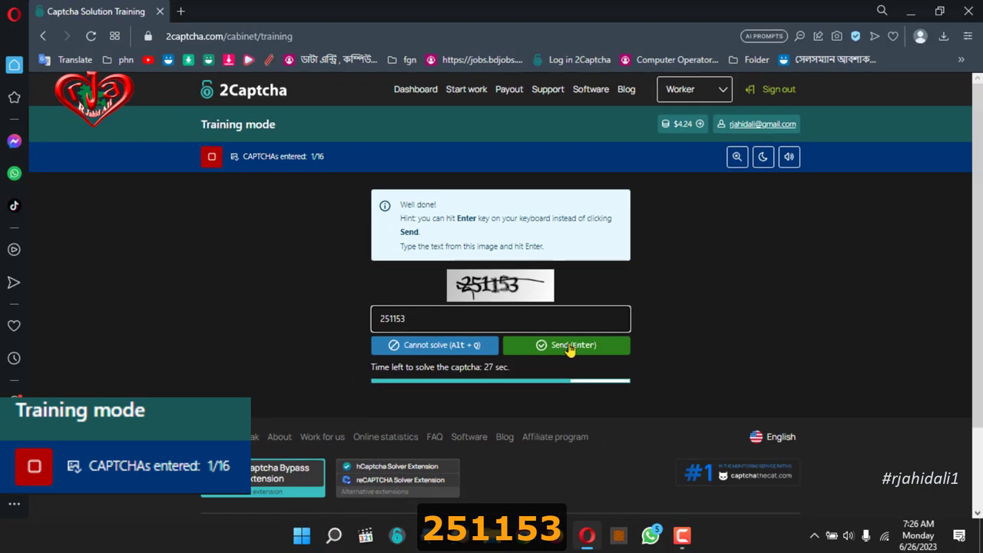
left_click(568, 344)
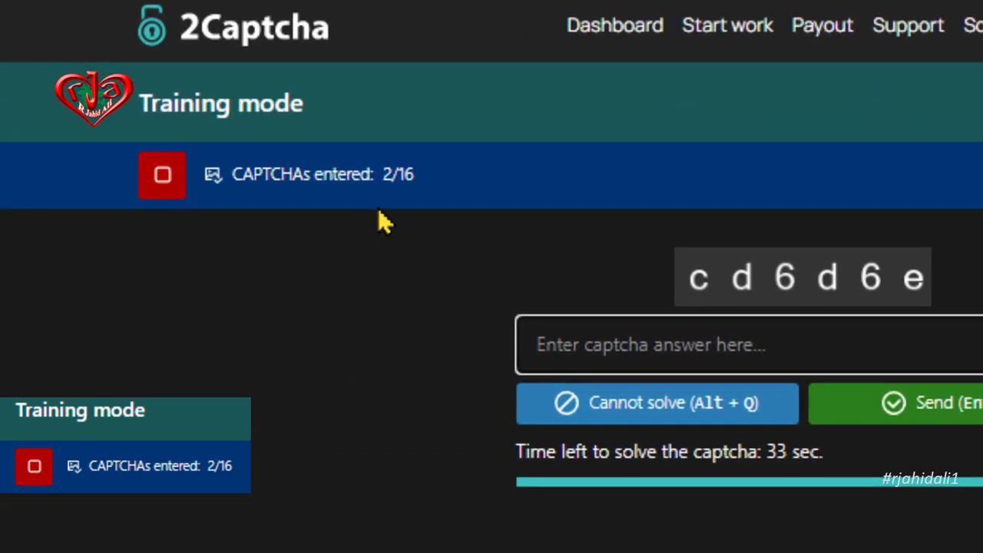
left_click_drag(381, 183, 422, 186)
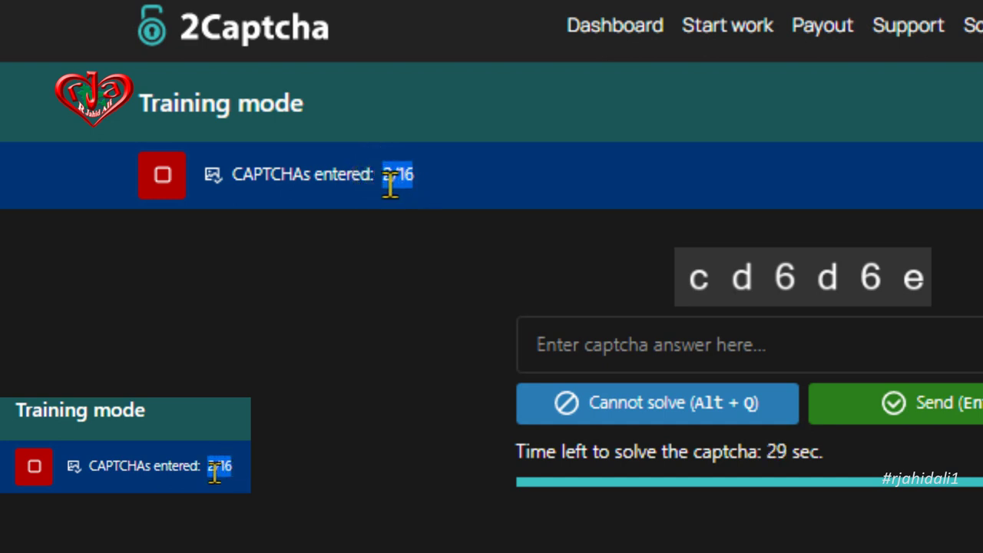
left_click(712, 346)
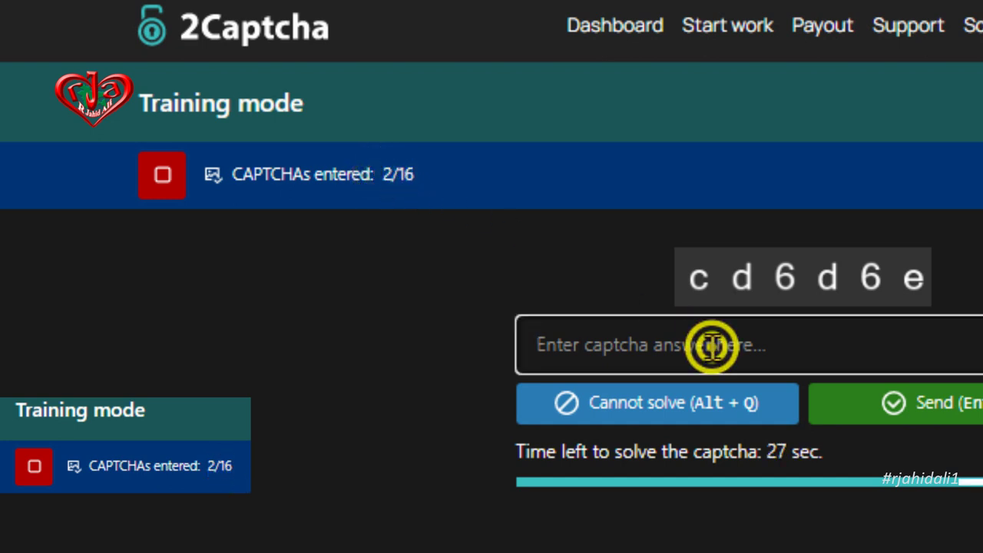
type("c")
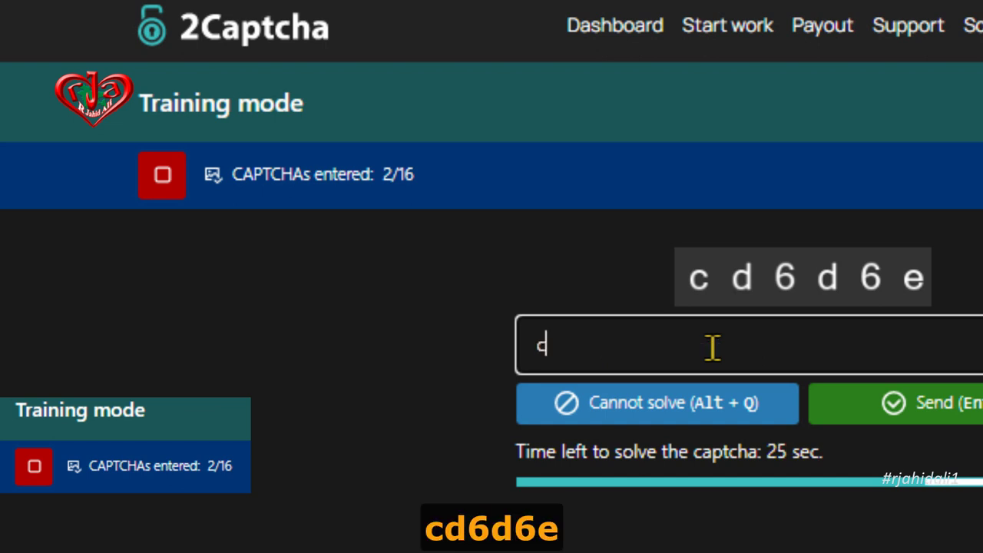
type("d6d6e")
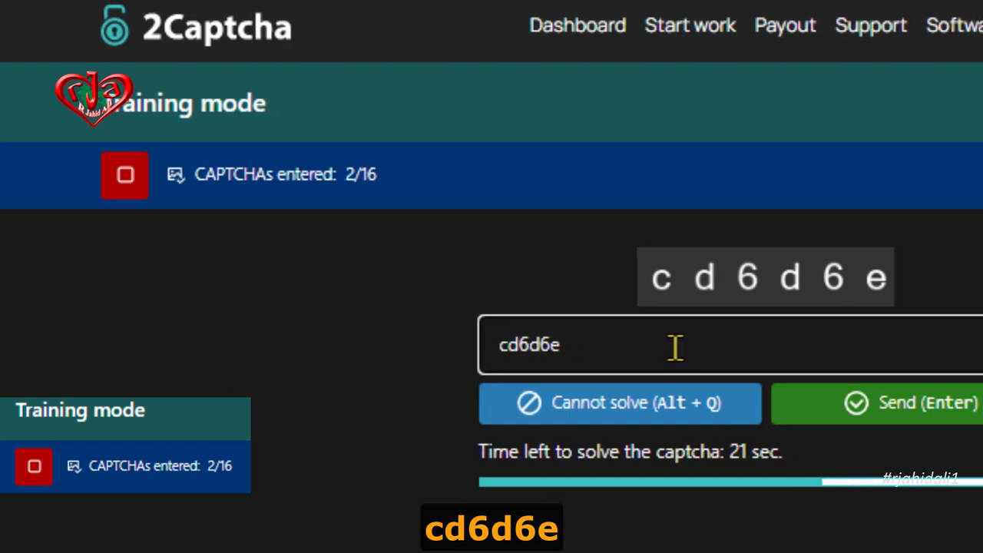
left_click(785, 415)
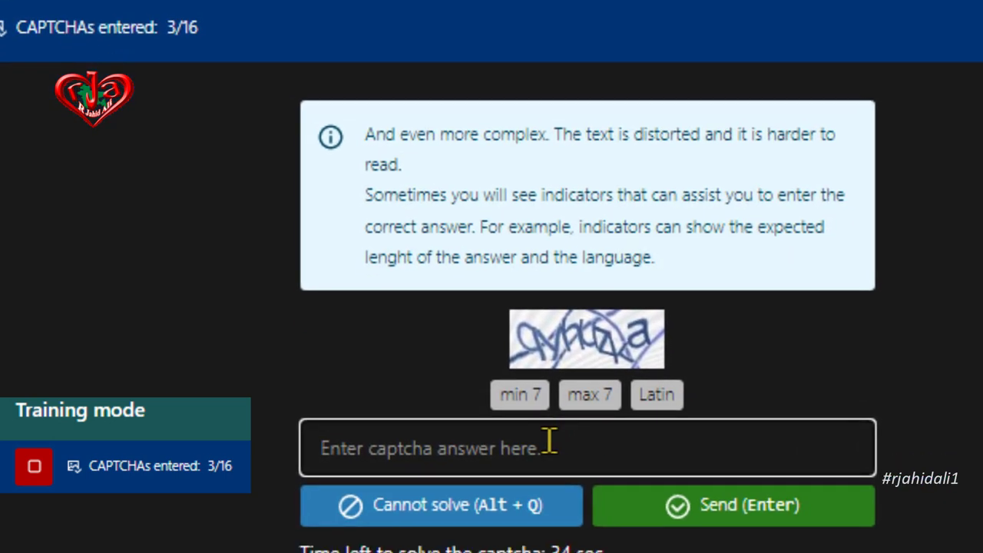
Submit 'qyhuzka' and 'expiry occur', then enter 5ngf7f for the spaced-letter captcha.
left_click(548, 441)
type("qyhuzk")
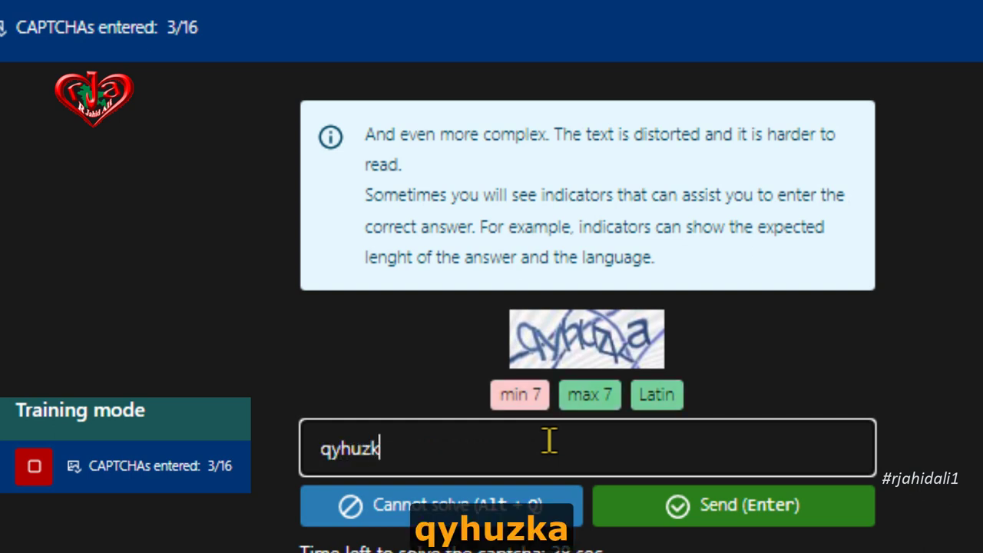
type("a")
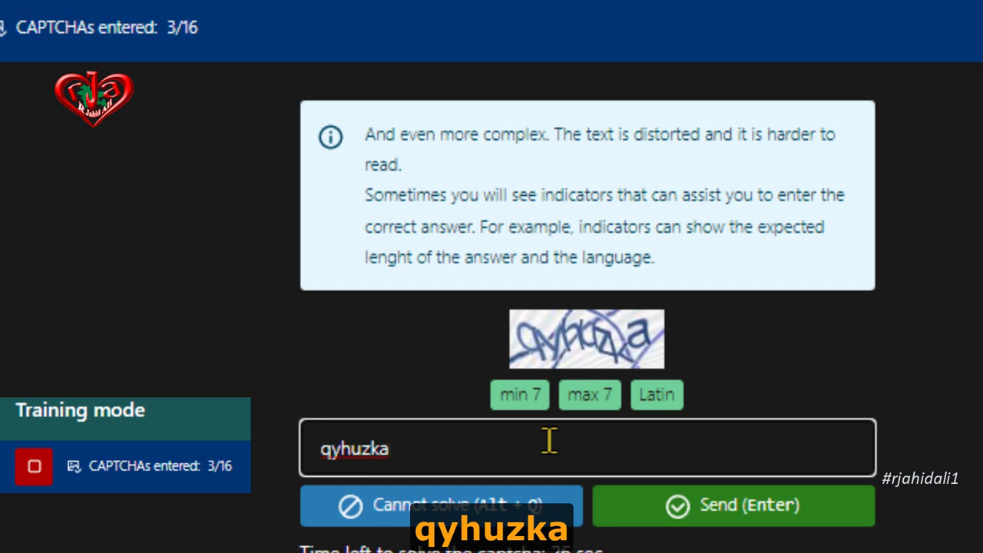
left_click(759, 503)
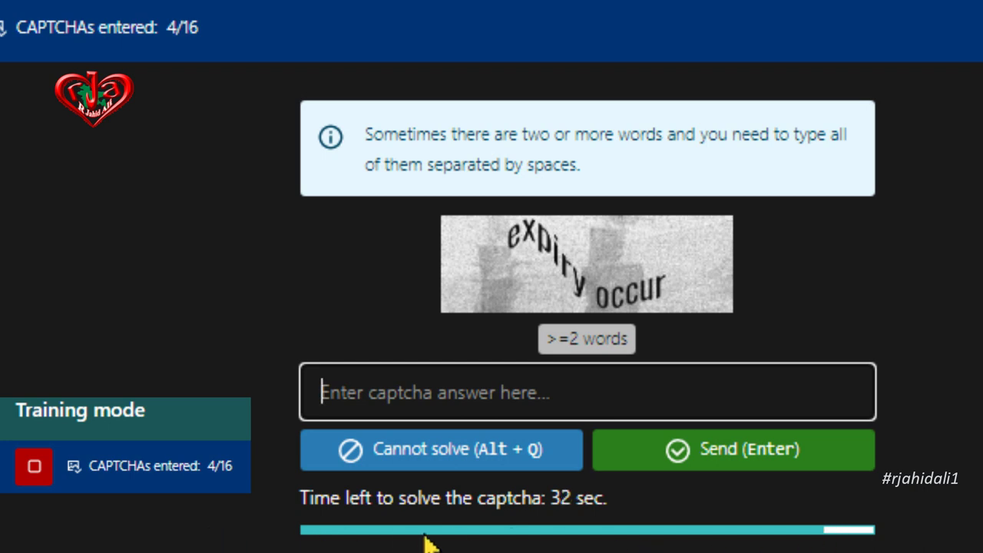
left_click(506, 392)
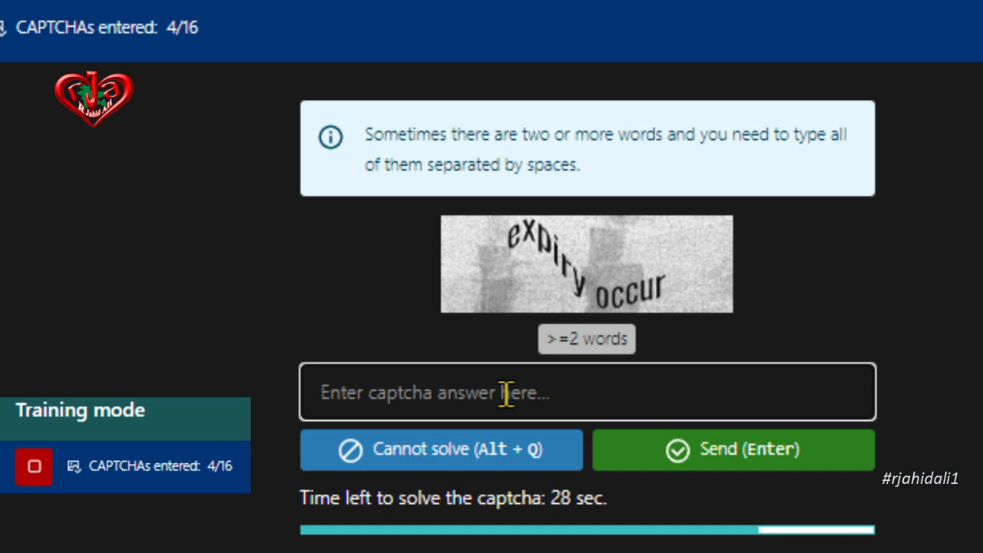
type("expiry")
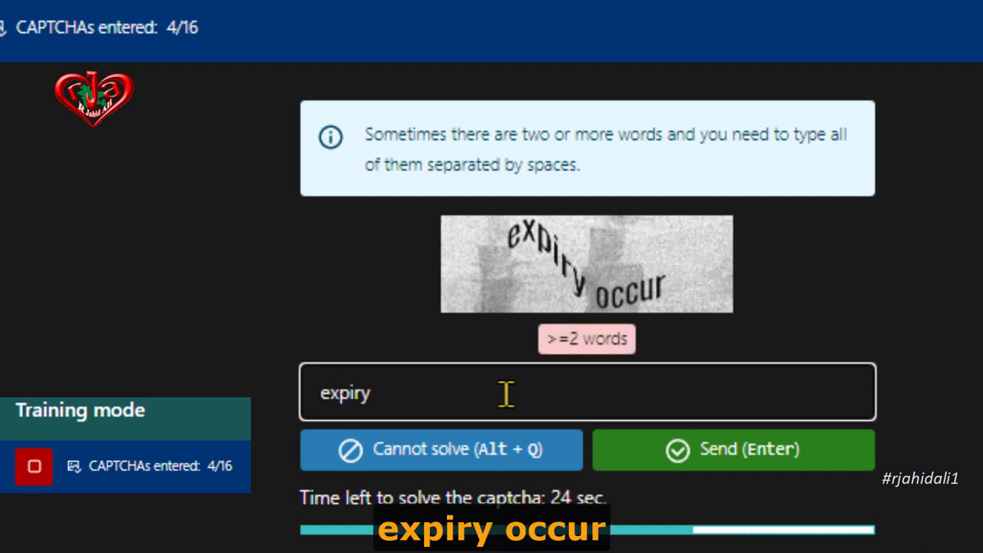
type(" occ")
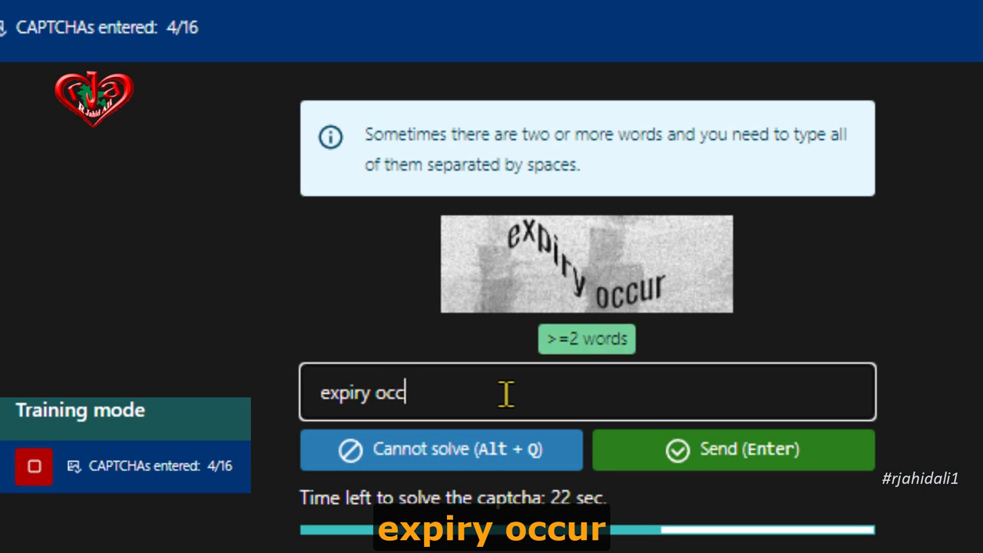
type("ur")
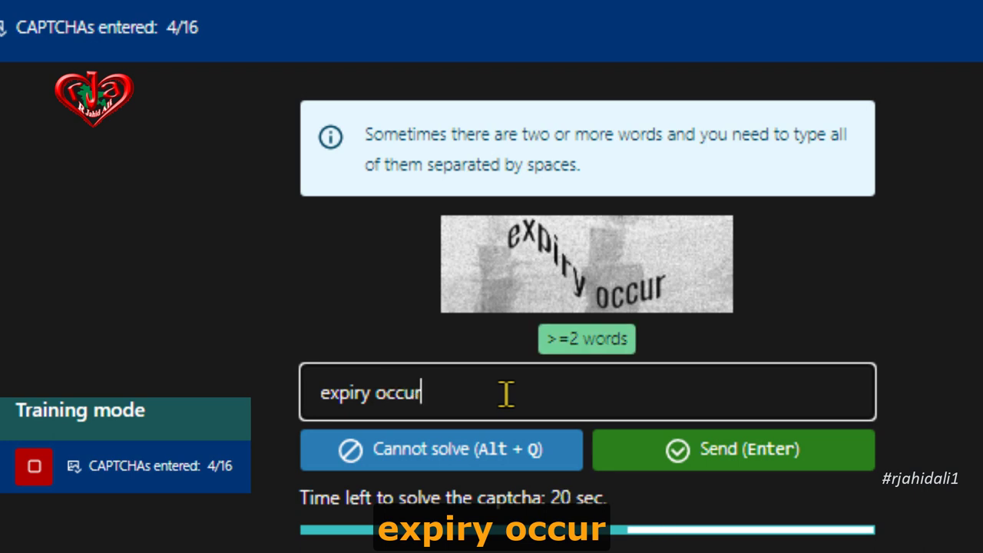
left_click(759, 449)
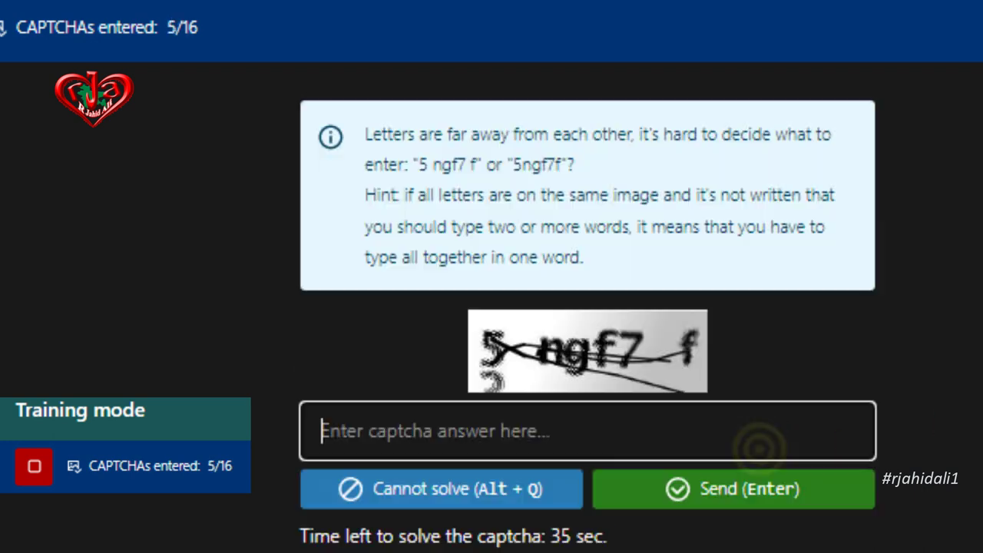
left_click(599, 429)
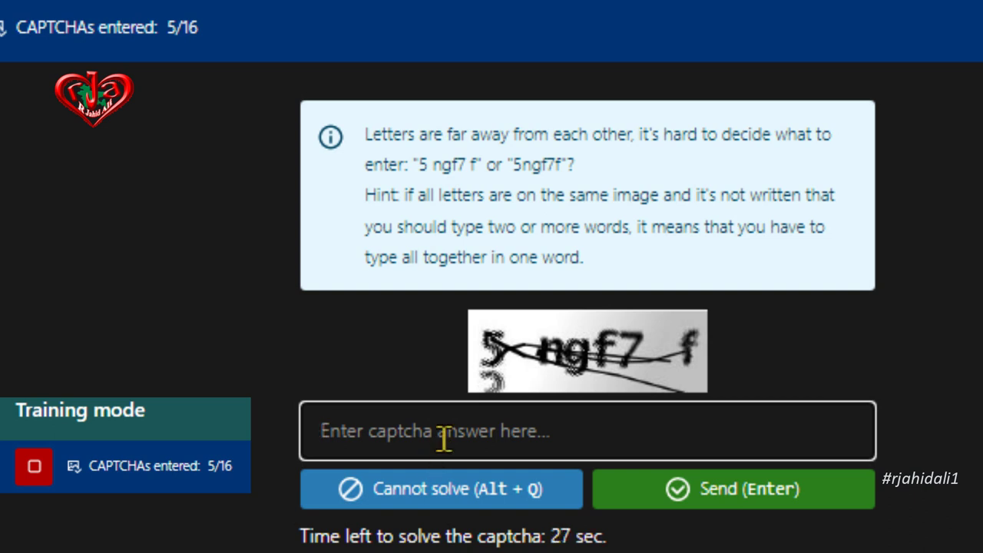
type("5ngf7f")
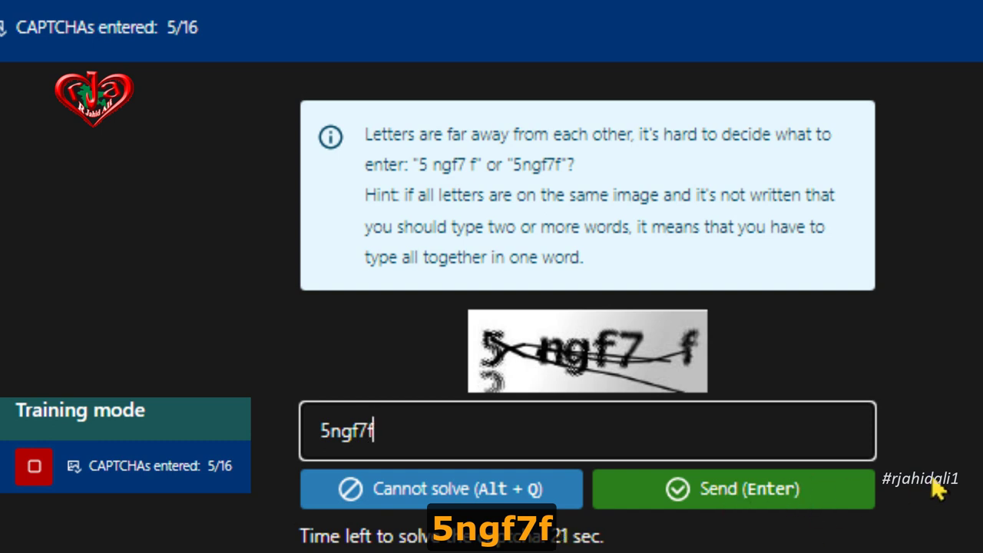
Submit 5ngf7f, then answer the next captcha with JLP5.
left_click(759, 485)
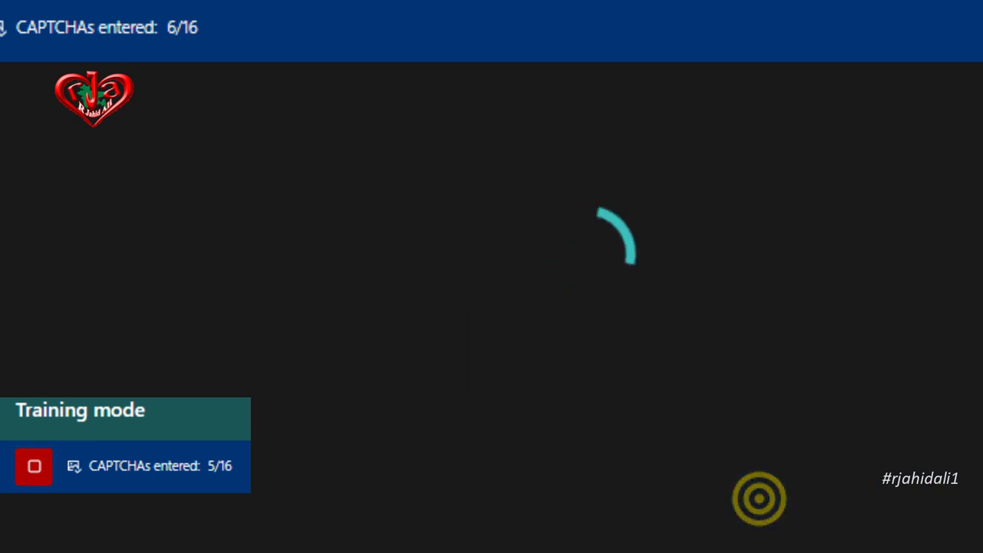
left_click(549, 359)
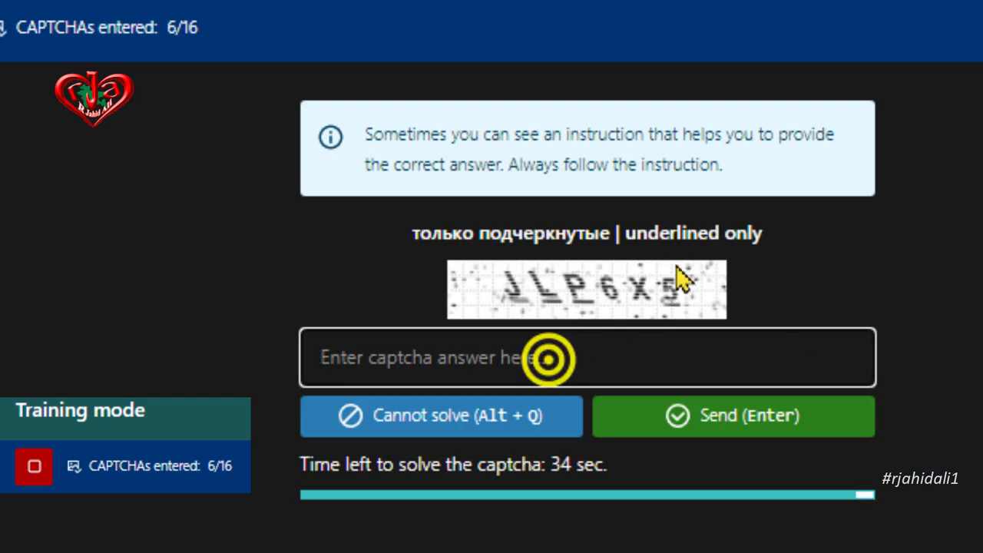
left_click_drag(634, 233, 757, 233)
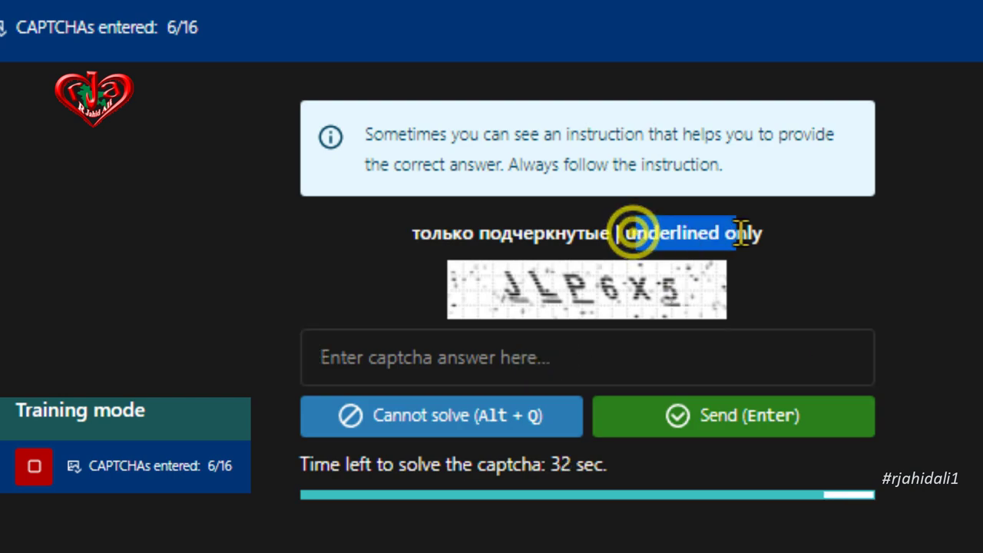
left_click(779, 238)
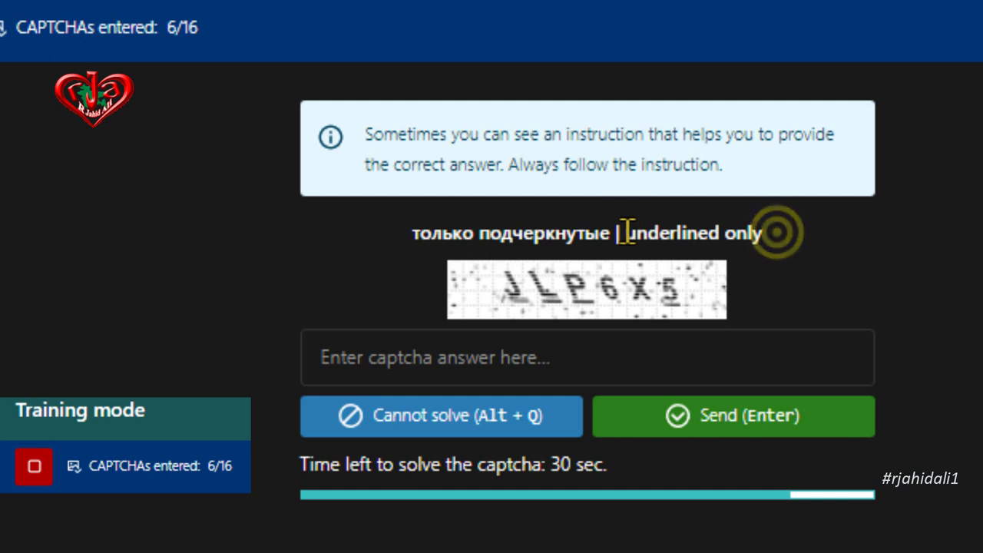
left_click_drag(625, 231, 773, 243)
left_click(534, 358)
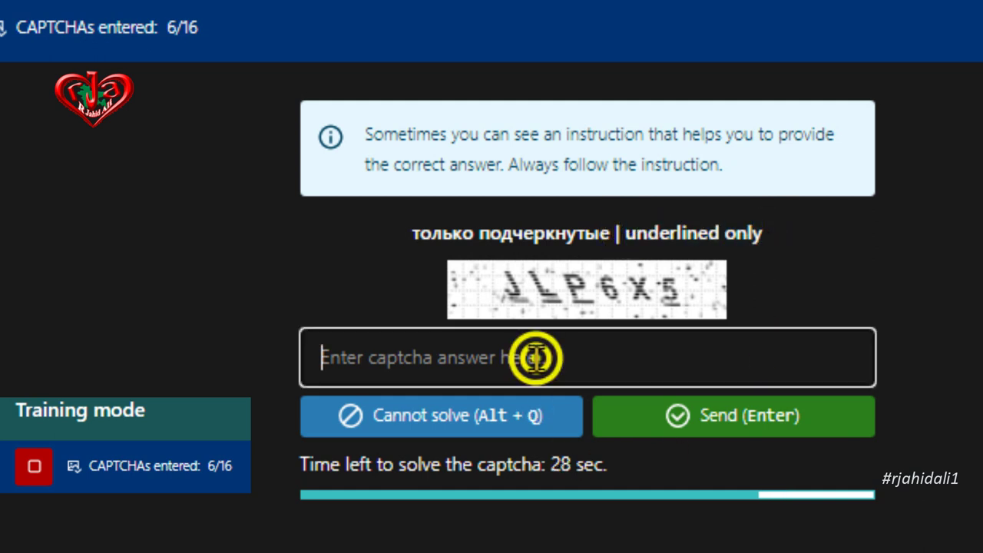
type("j")
key("BackSpace")
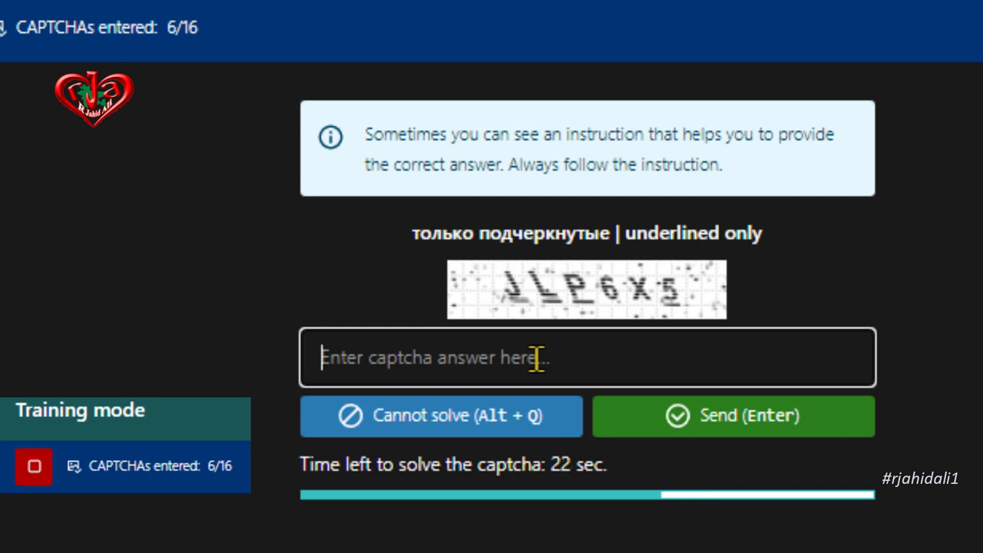
type("J")
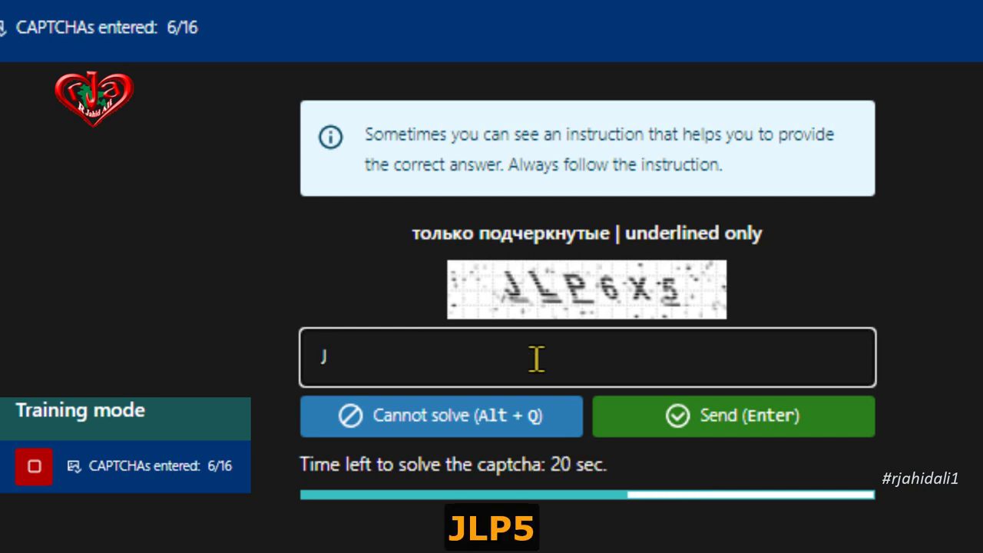
type("LP5")
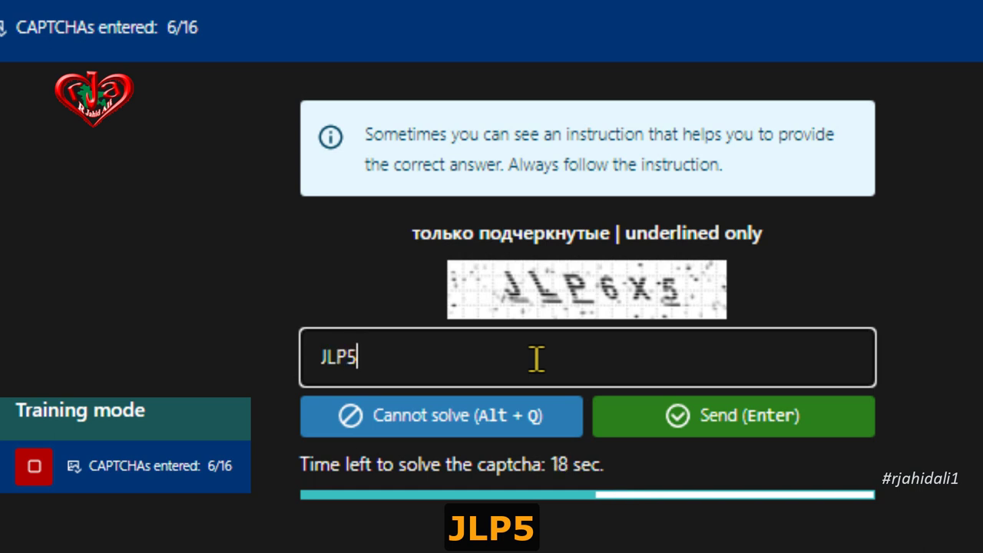
left_click(765, 418)
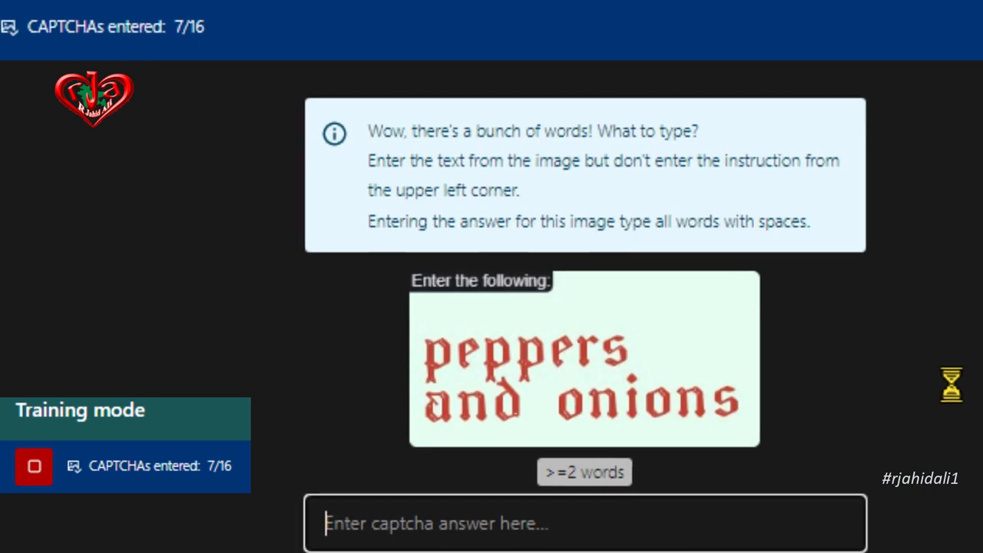
Answer 'peppers and onions', skip the unknown-script captcha, then answer 'lenses broom'.
left_click(427, 447)
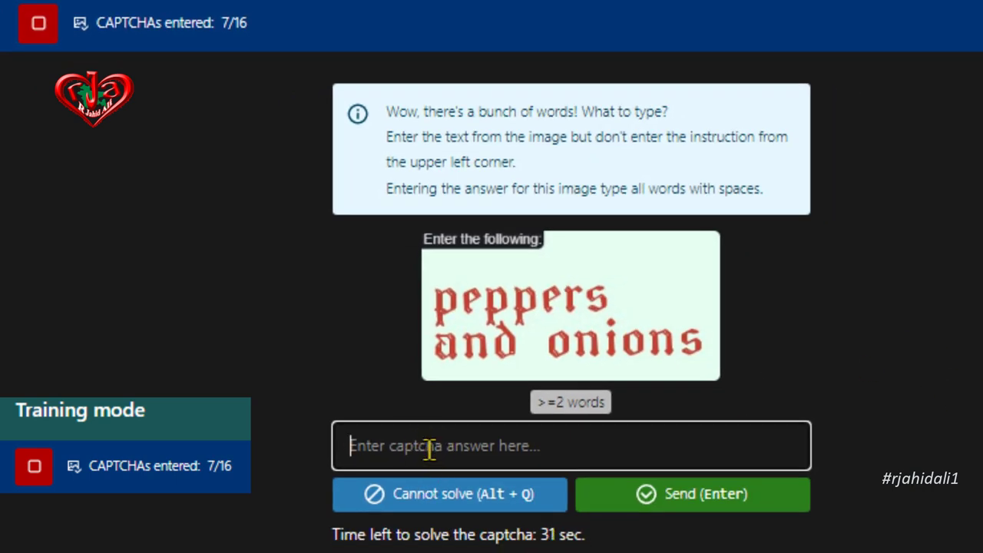
type("peppers")
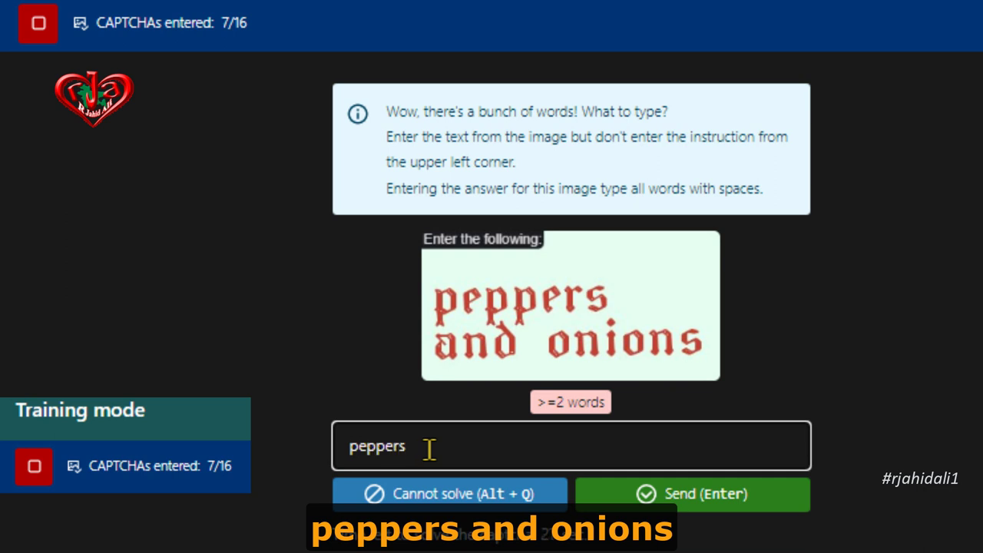
type(" and onions")
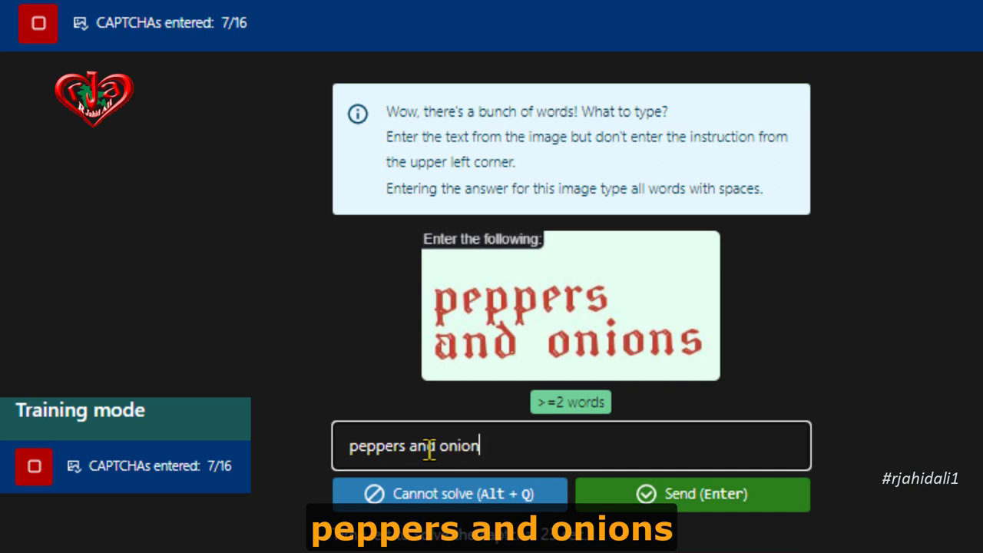
left_click(693, 499)
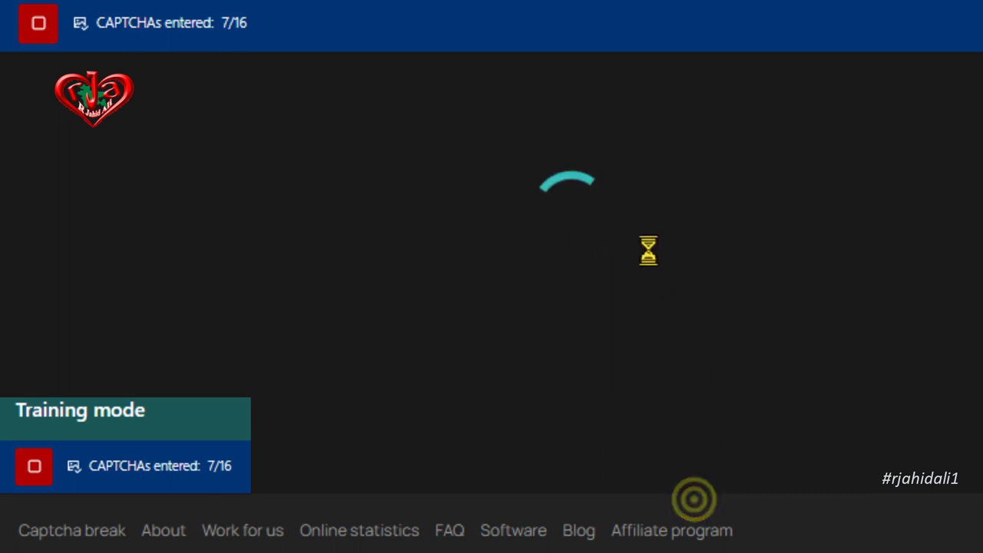
left_click(540, 279)
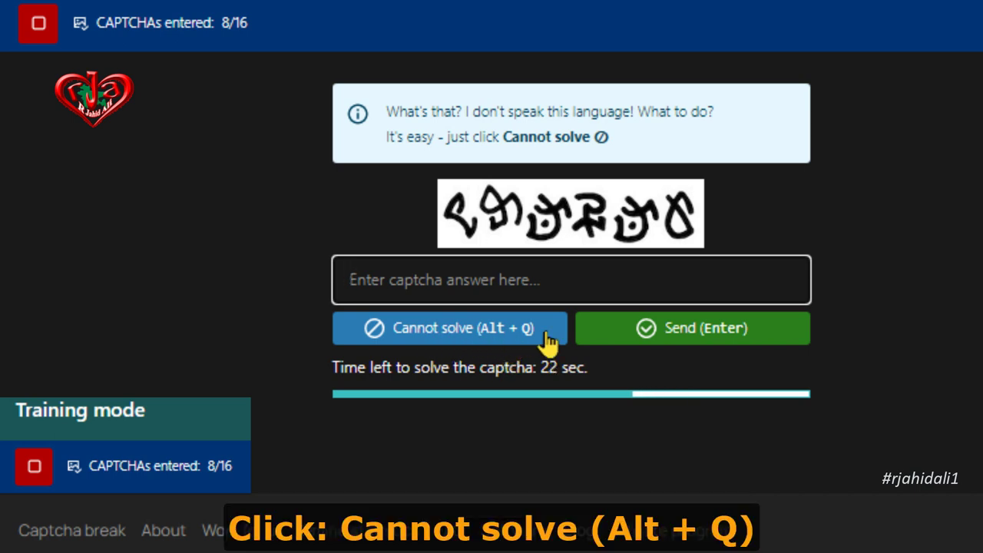
left_click(452, 335)
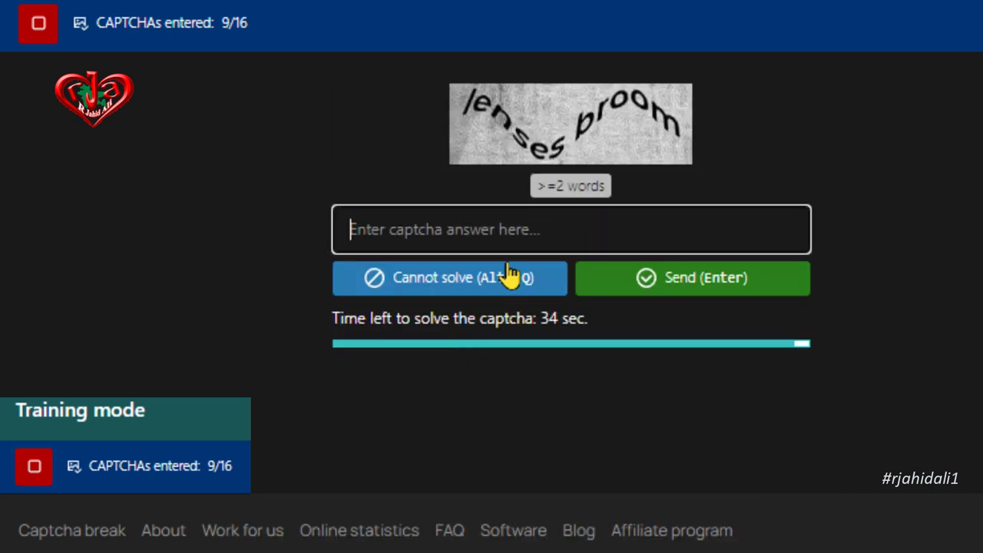
left_click(458, 229)
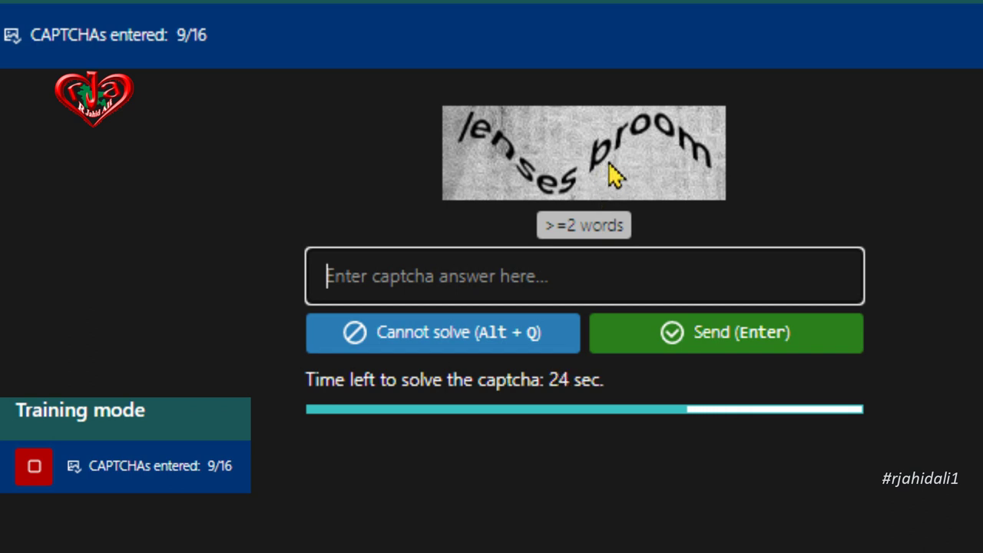
left_click(487, 266)
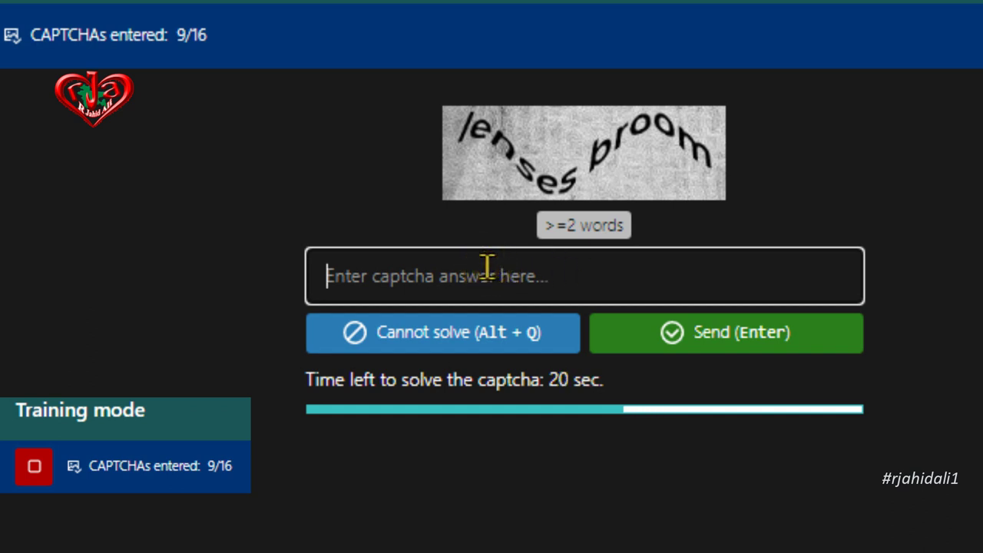
type("len")
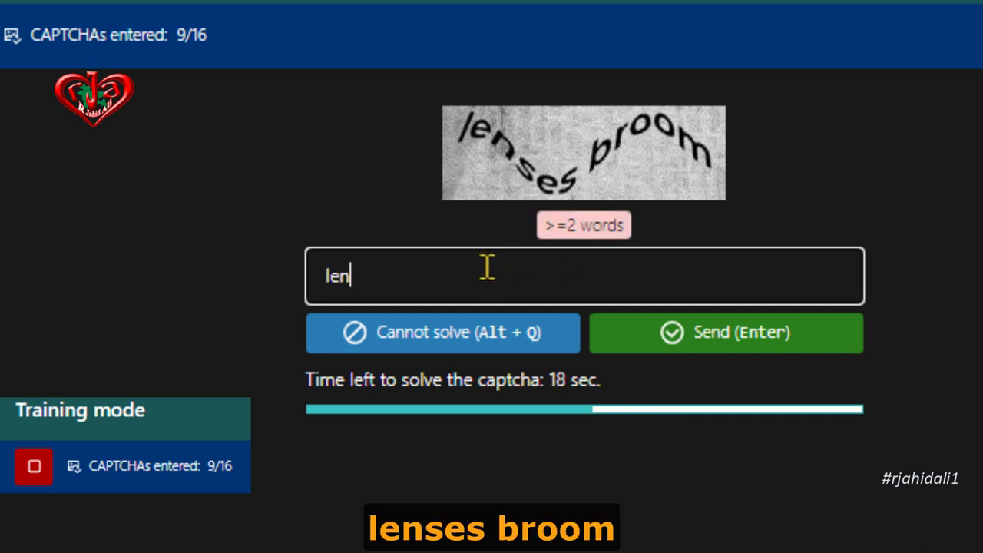
type("ses b")
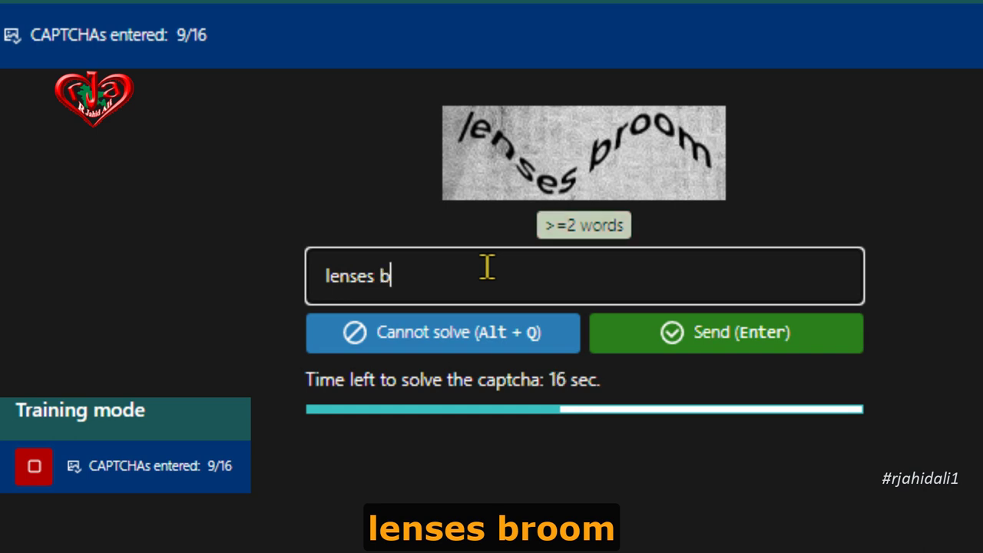
type("roo")
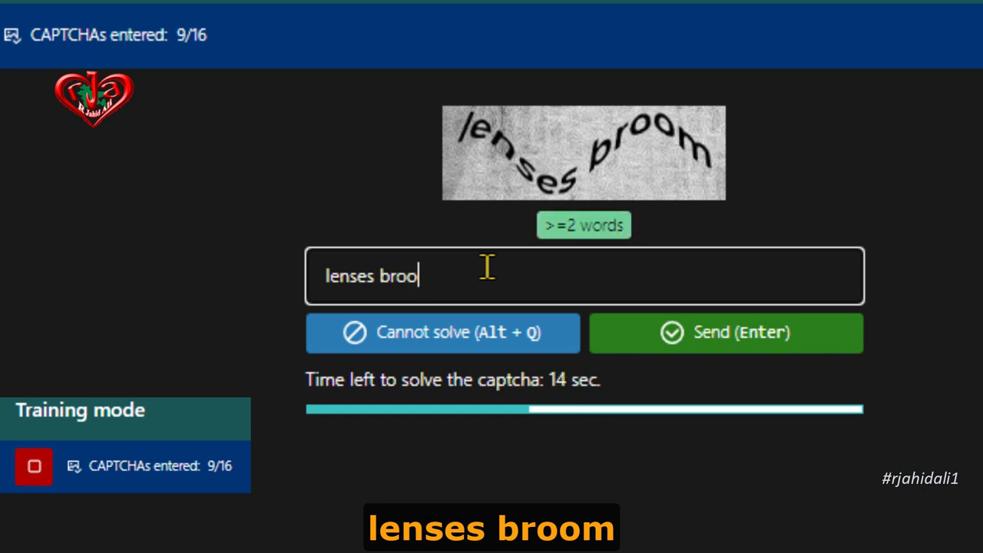
type("m")
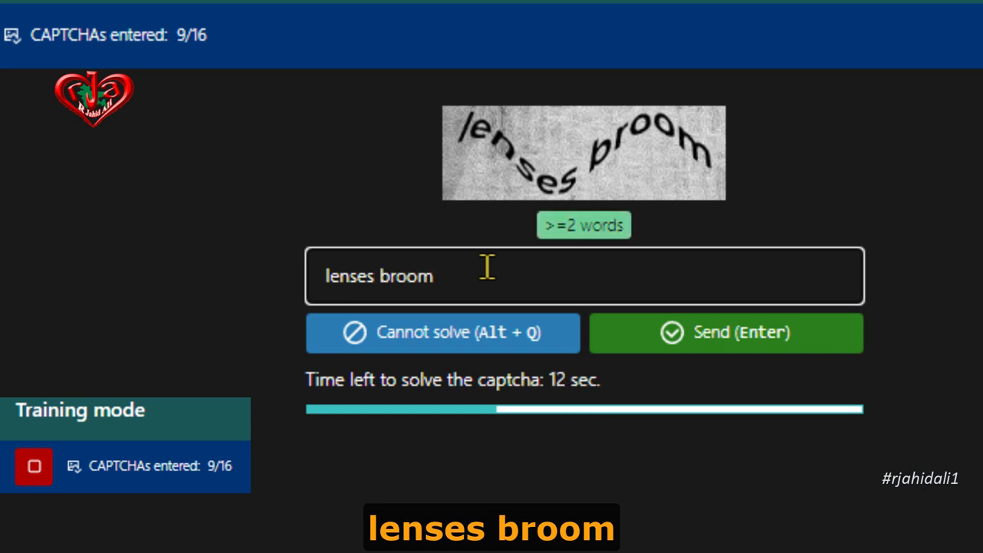
left_click(758, 334)
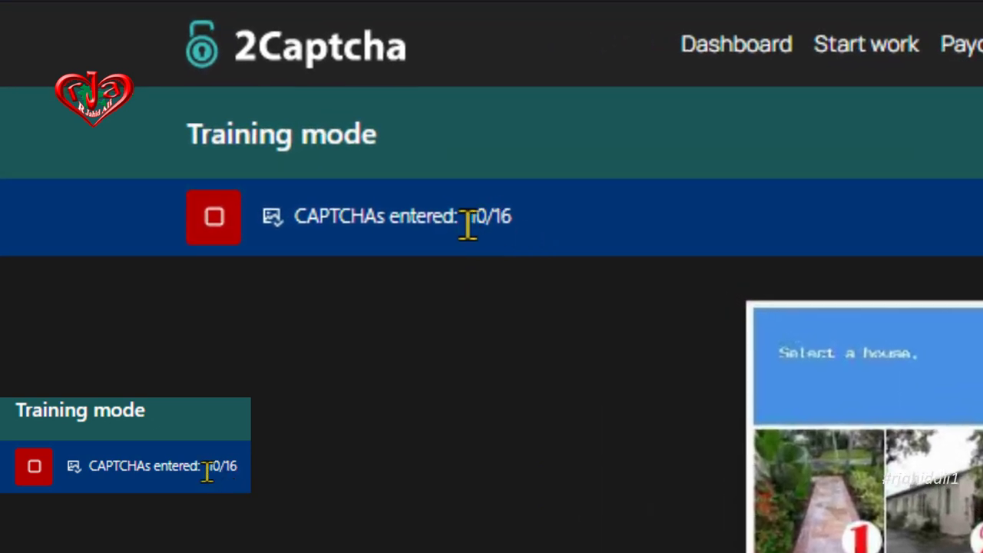
Submit 2569 as the tile answer for the house captcha.
double_click(480, 216)
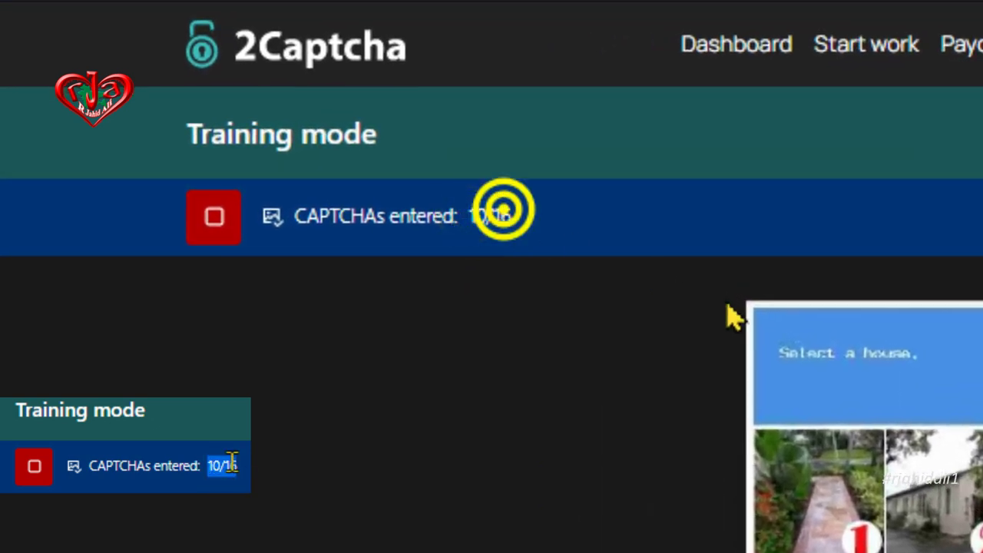
left_click(495, 211)
left_click(448, 436)
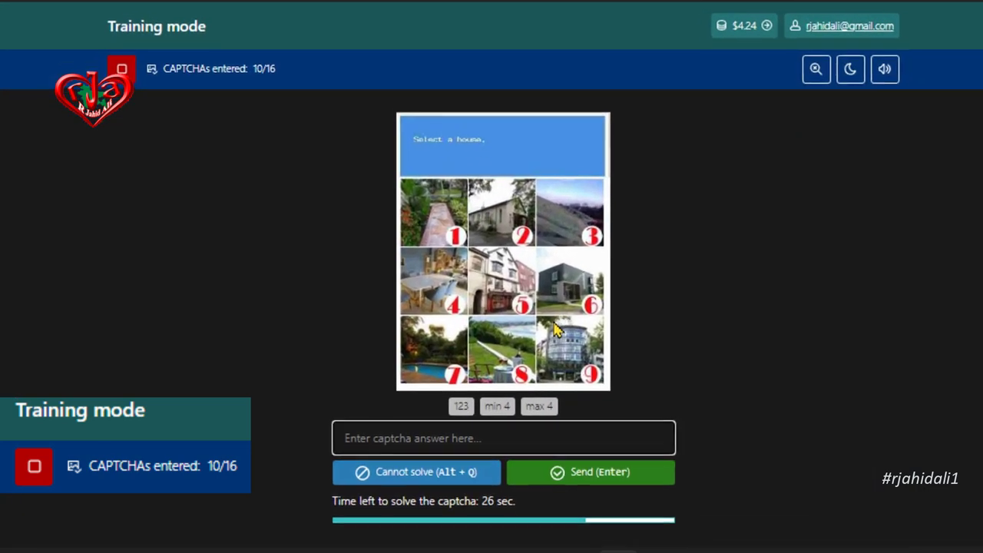
left_click(415, 143)
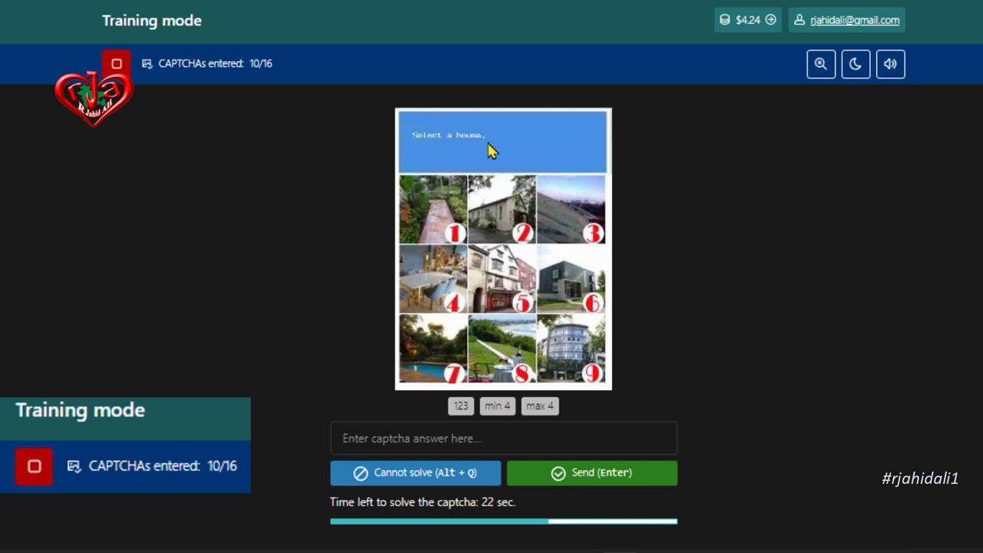
left_click(456, 436)
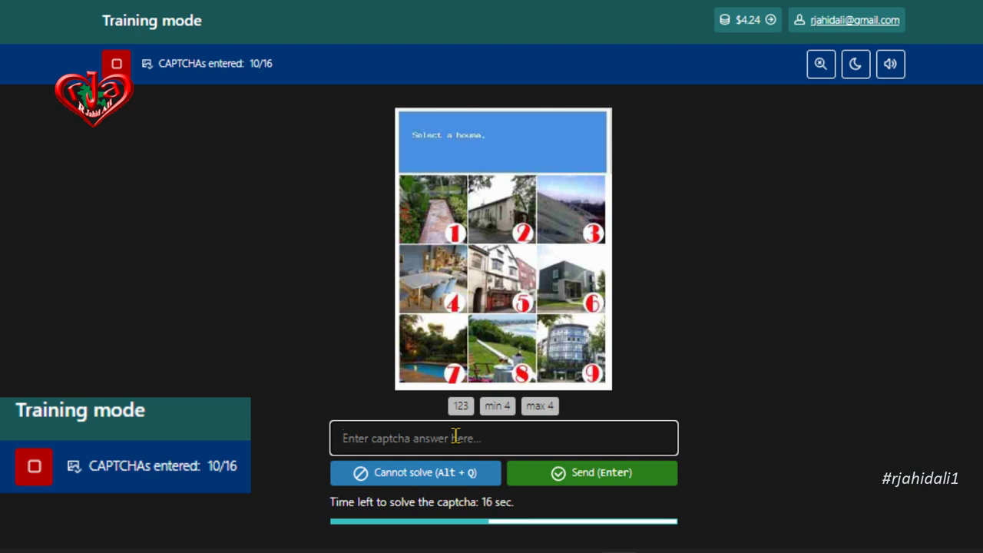
left_click(502, 428)
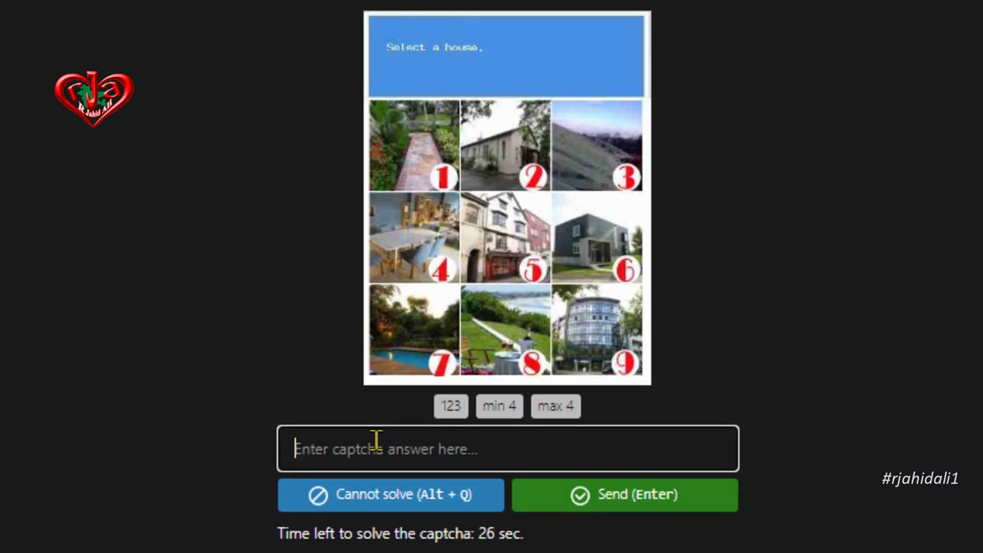
type("256")
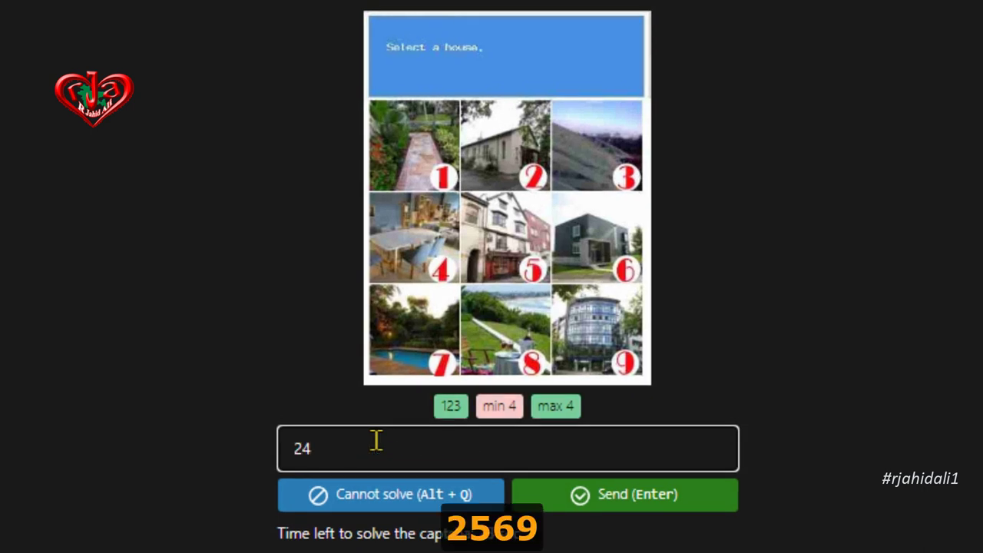
type("9")
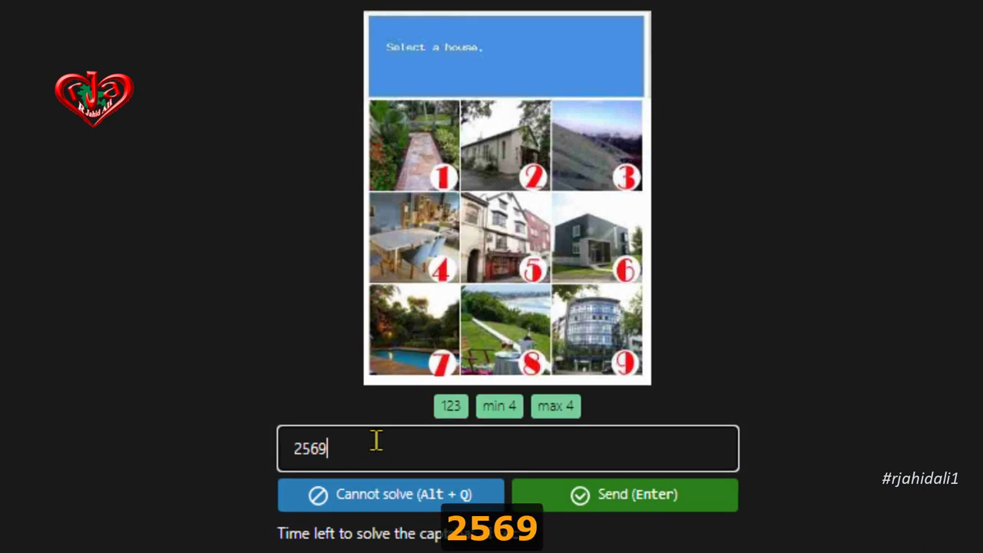
left_click(631, 496)
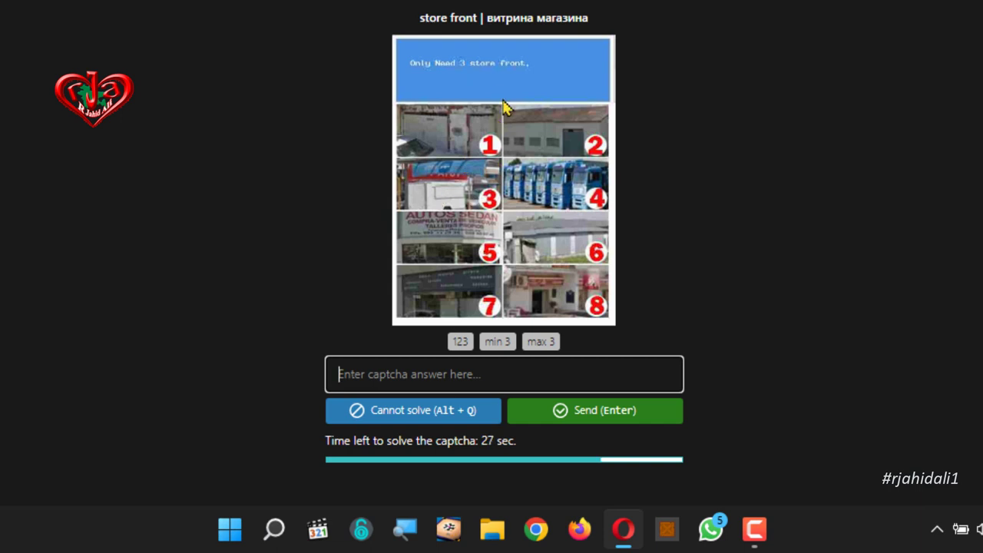
Submit 578 as the square answer for the store-front captcha.
left_click(470, 71)
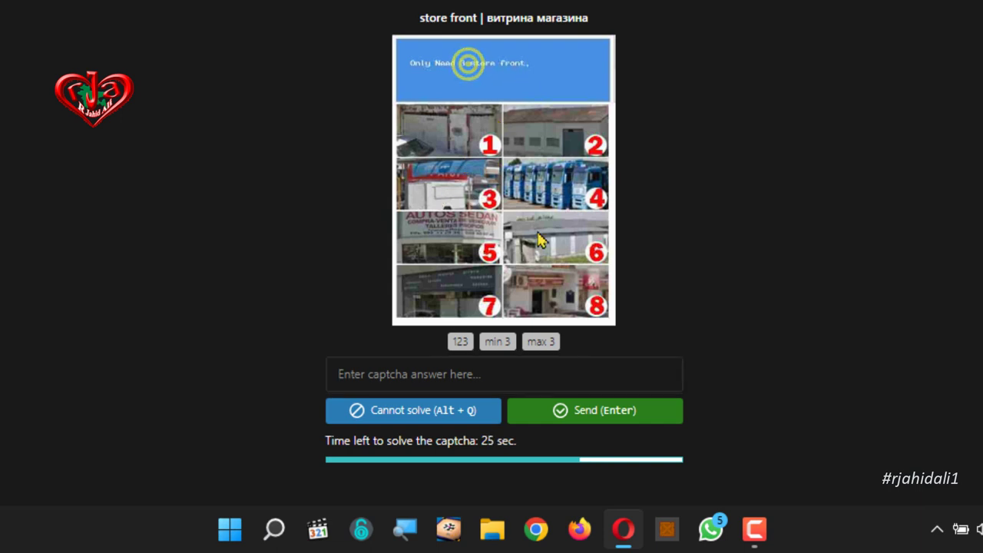
scroll(535, 428, "down", 2)
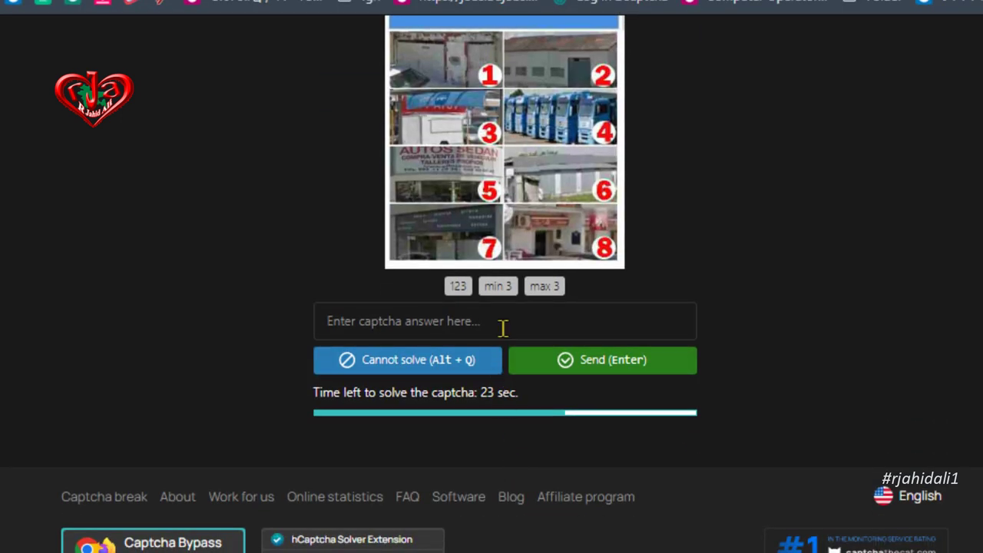
left_click(502, 326)
scroll(519, 327, "up", 1)
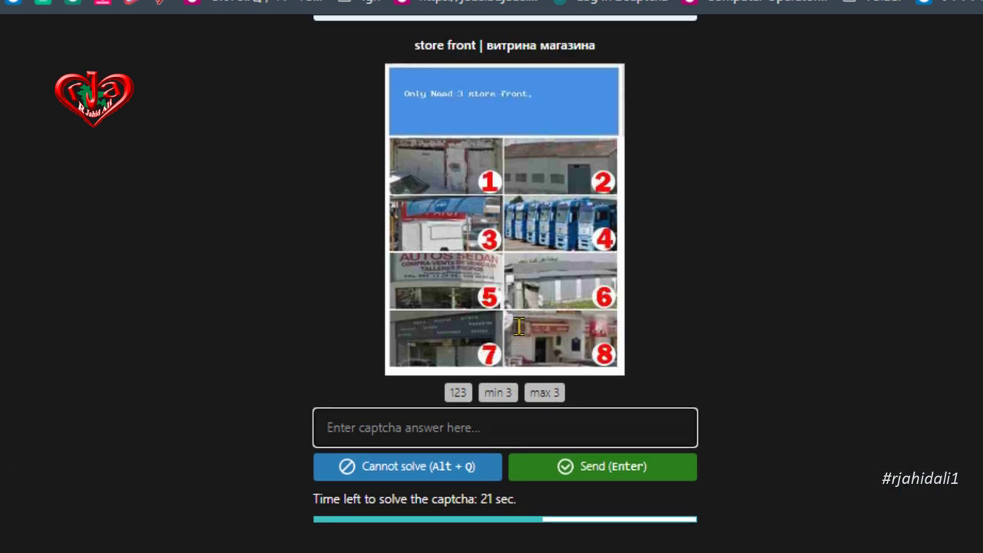
type("57")
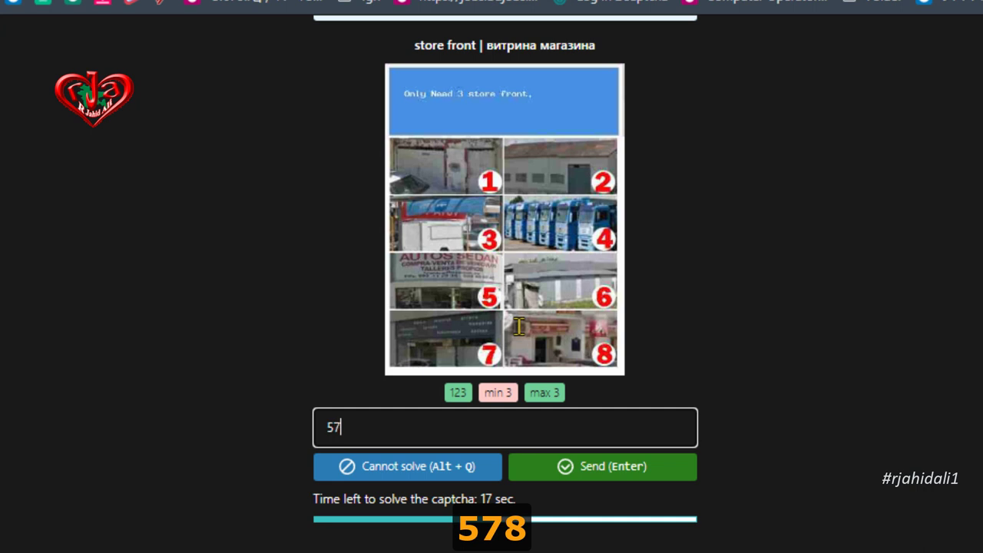
type("8")
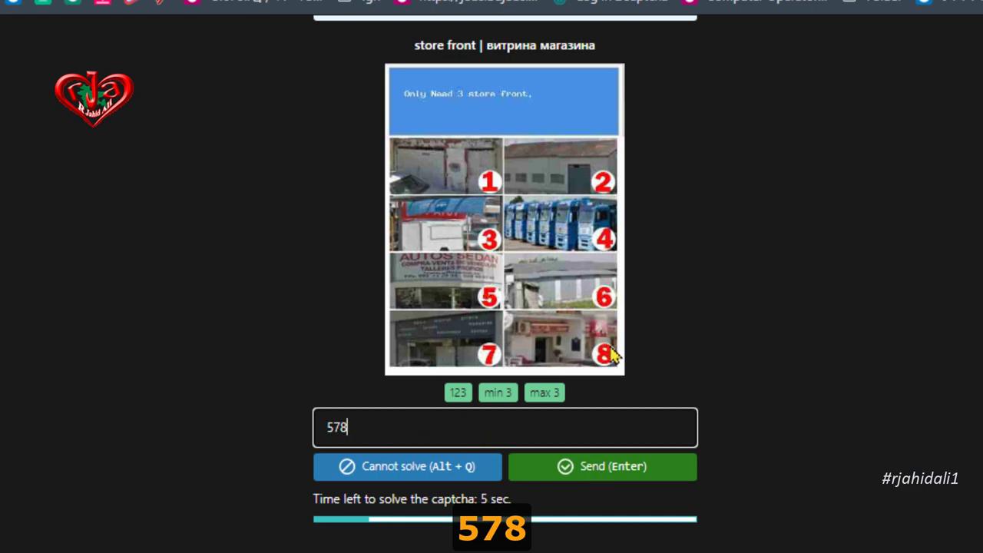
left_click(602, 470)
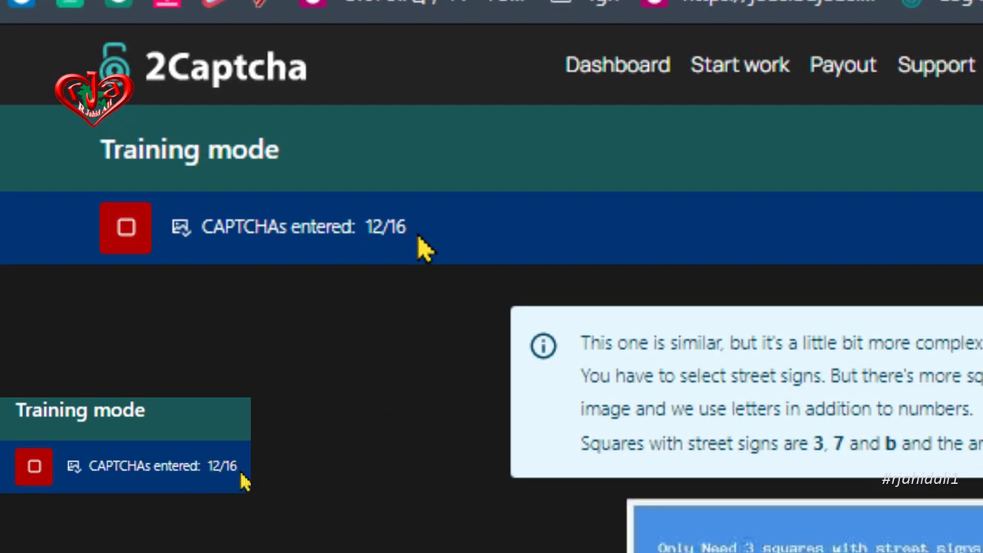
Answer the two street-sign captchas with 37b and 6ae.
double_click(393, 219)
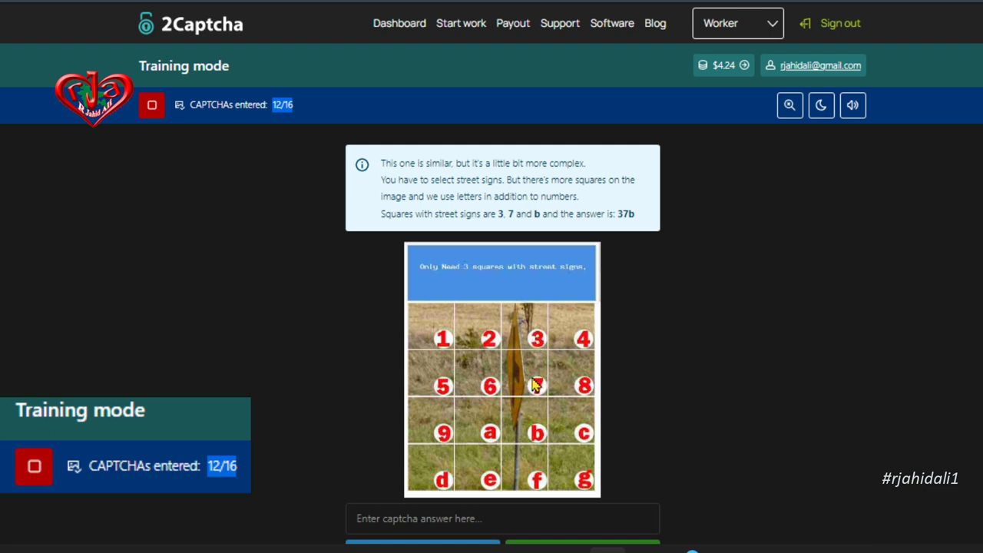
left_click(489, 527)
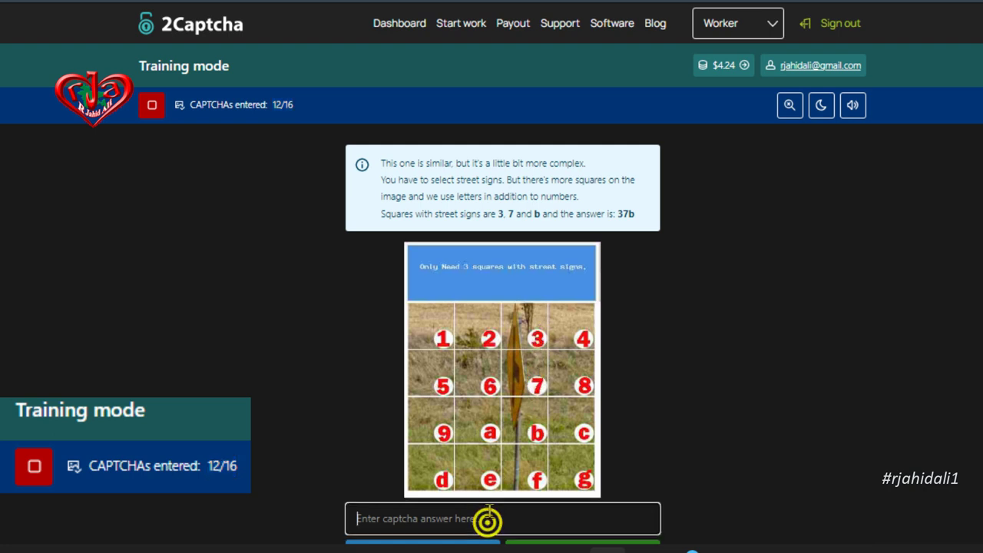
scroll(492, 514, "down", 1)
type("37b")
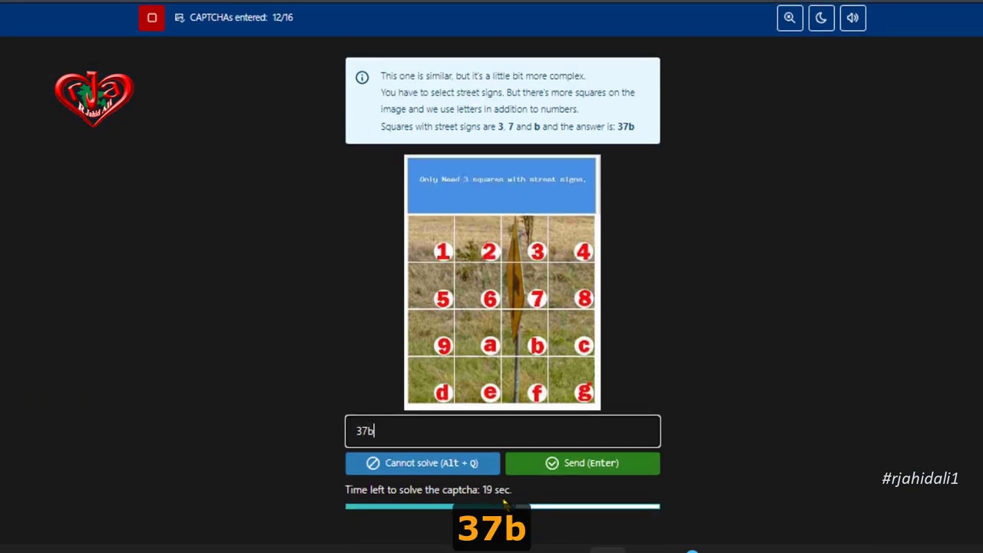
left_click(593, 472)
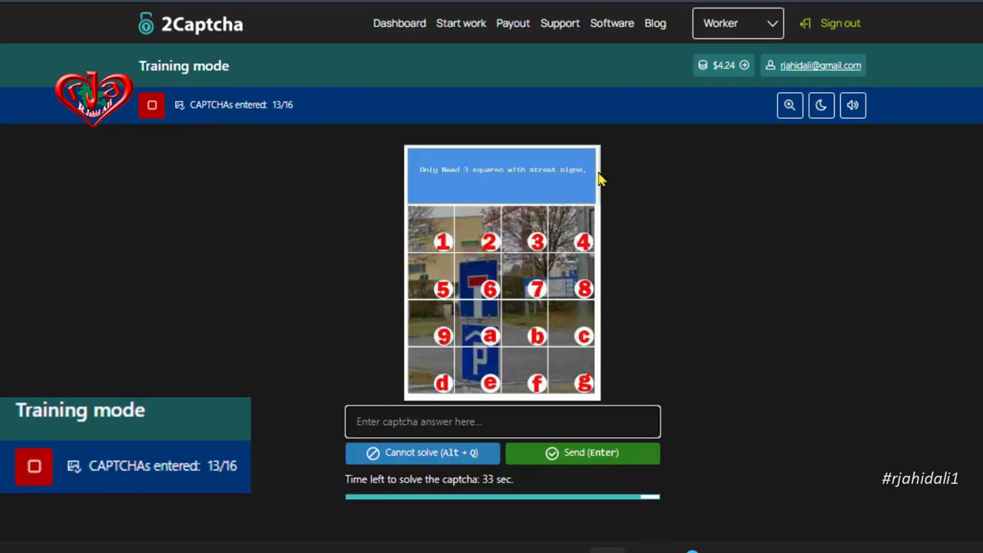
left_click(490, 419)
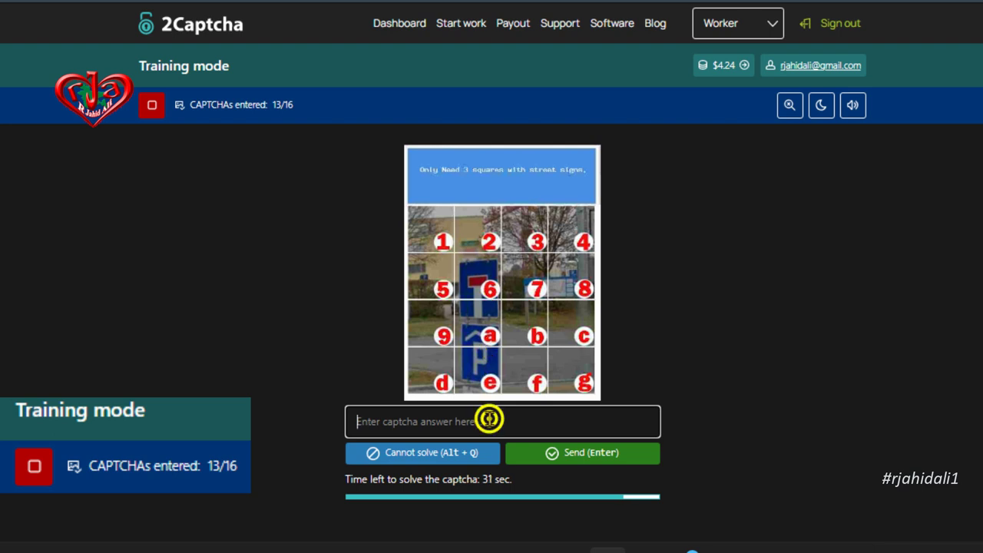
type("6ae")
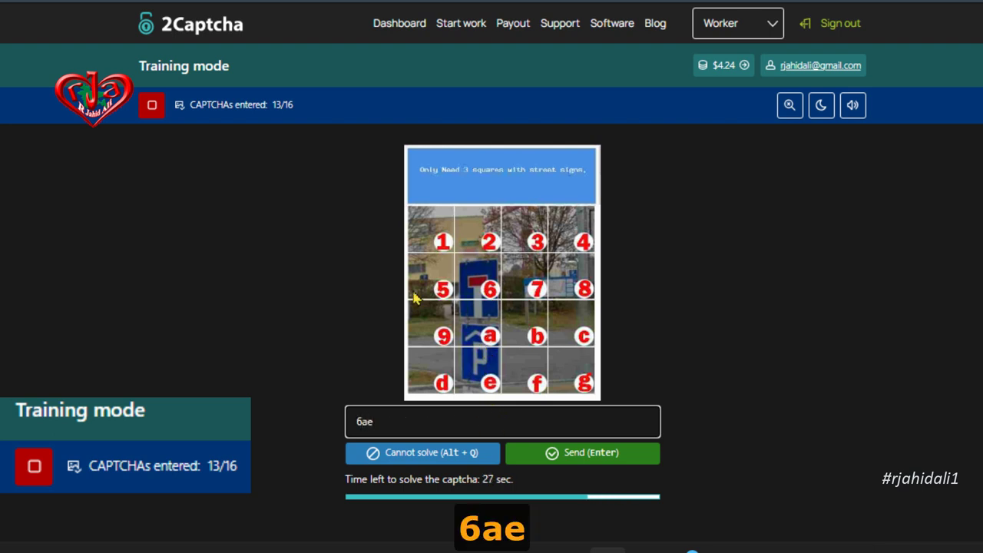
left_click(593, 466)
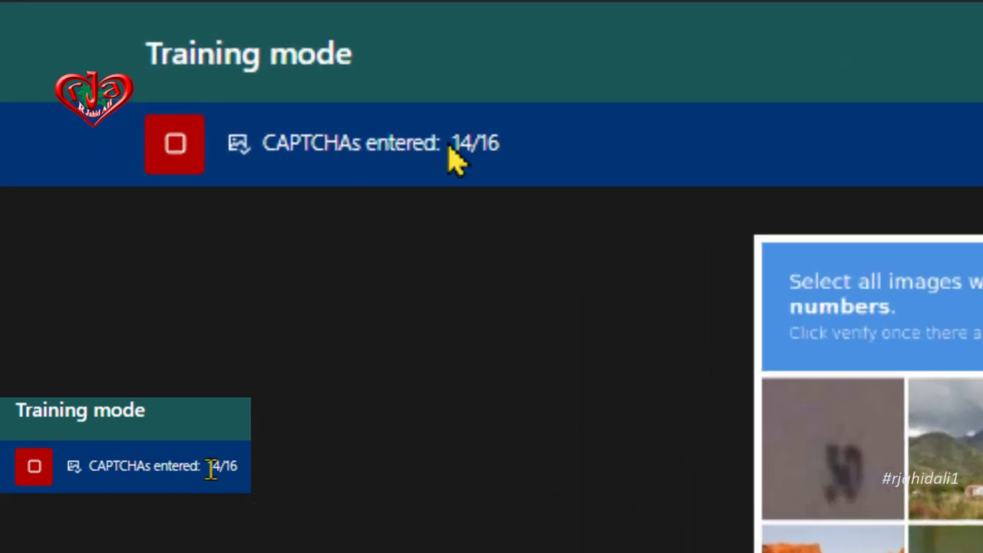
Submit 1359 as the image answer for the street-numbers captcha.
double_click(451, 144)
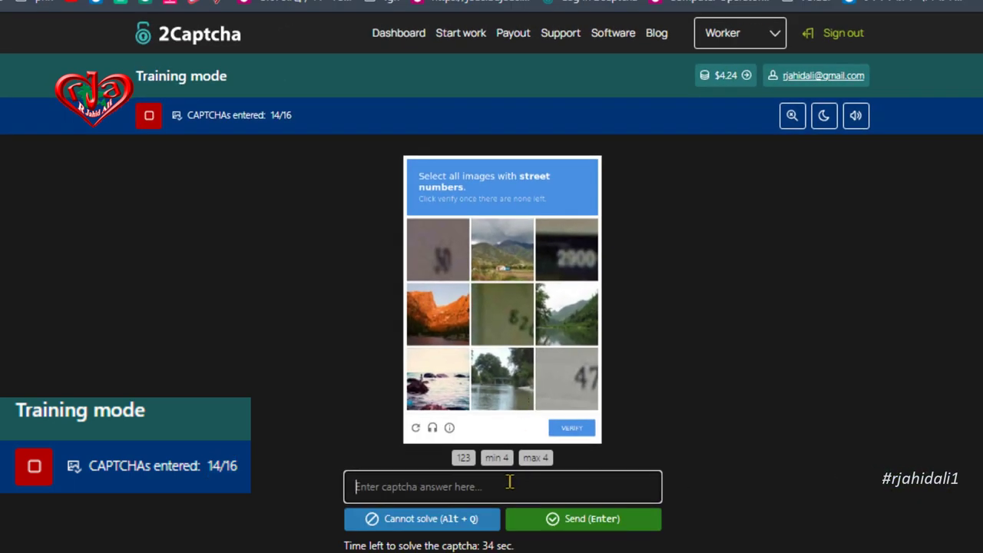
left_click(477, 488)
left_click(422, 488)
type("135")
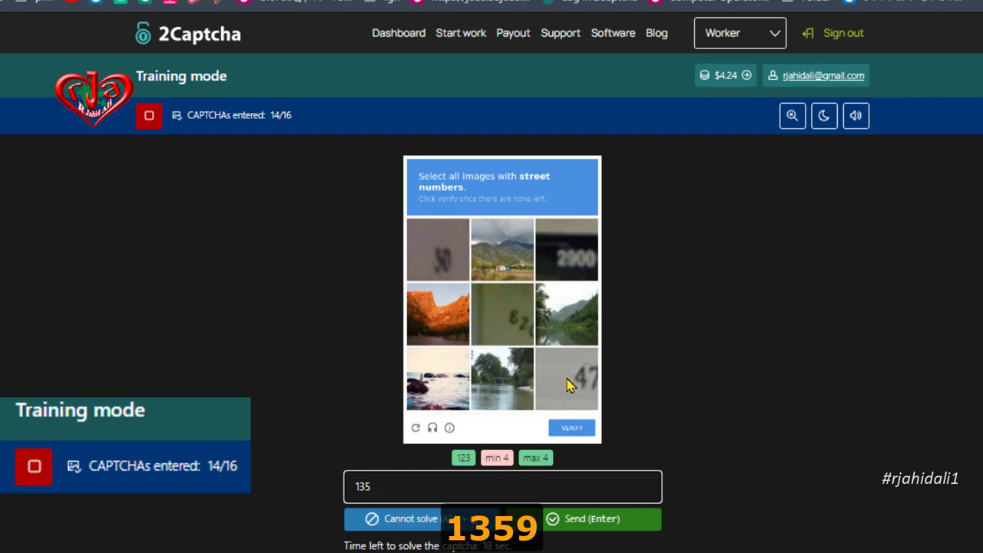
type("9")
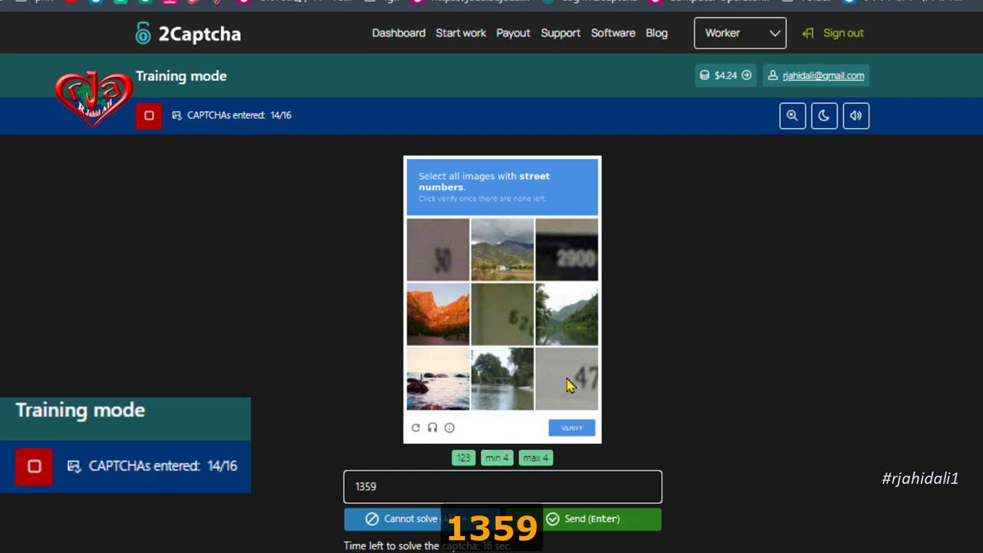
left_click(602, 519)
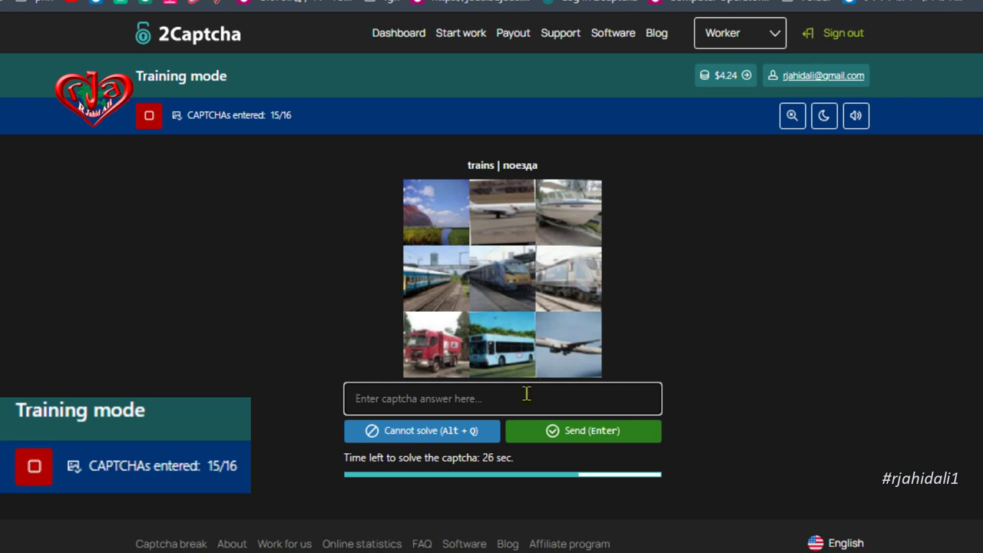
Submit 456 for the final trains captcha.
left_click(439, 398)
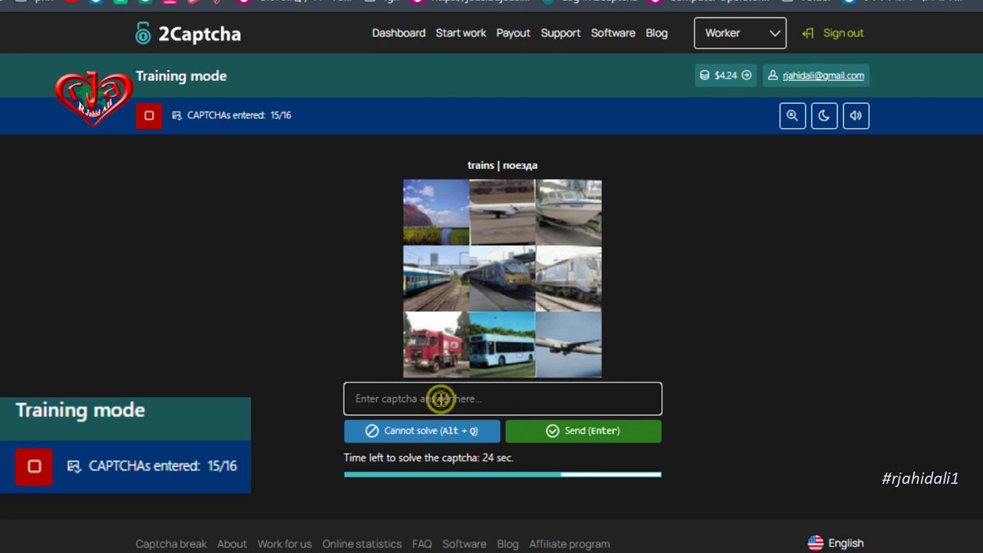
type("456")
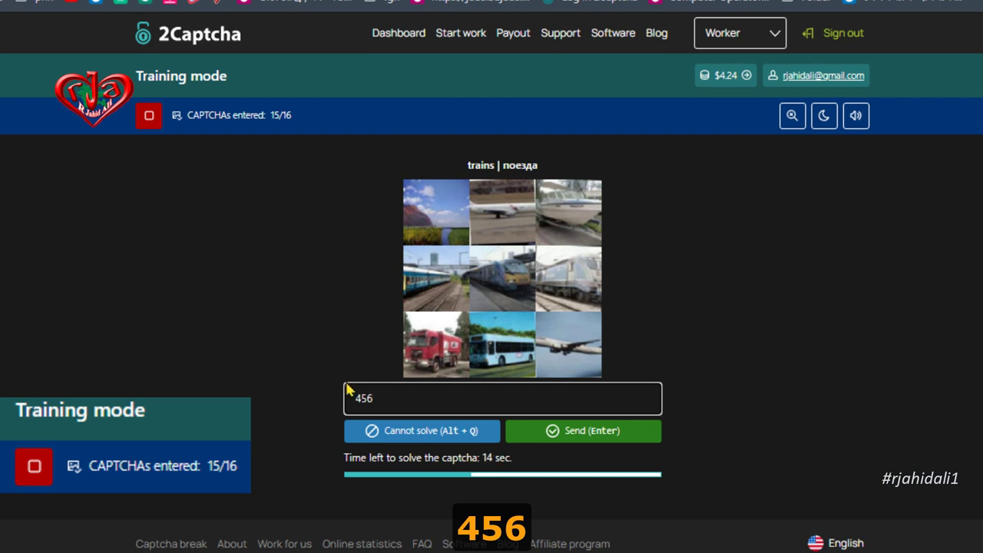
left_click(599, 439)
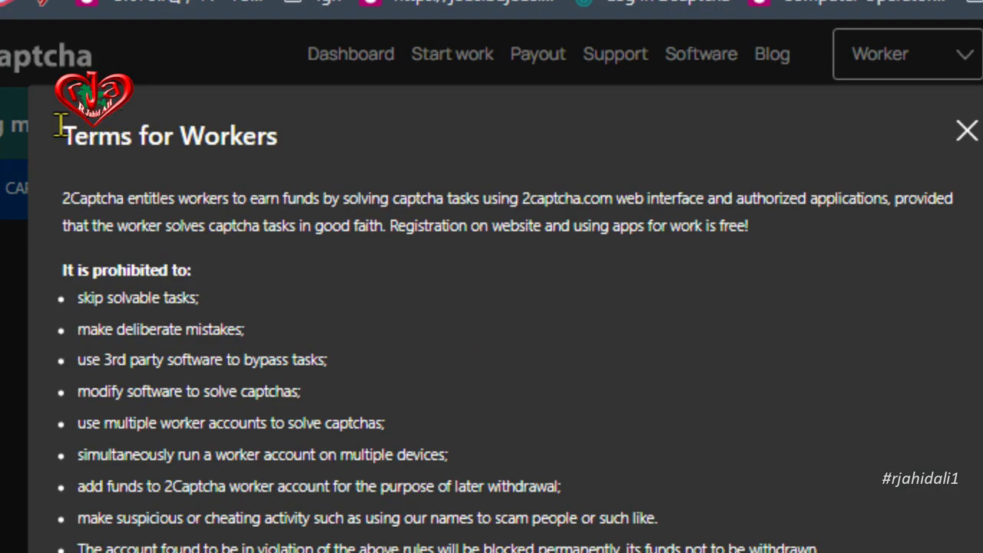
Read through the Terms for Workers and agree to them.
left_click_drag(60, 128, 389, 201)
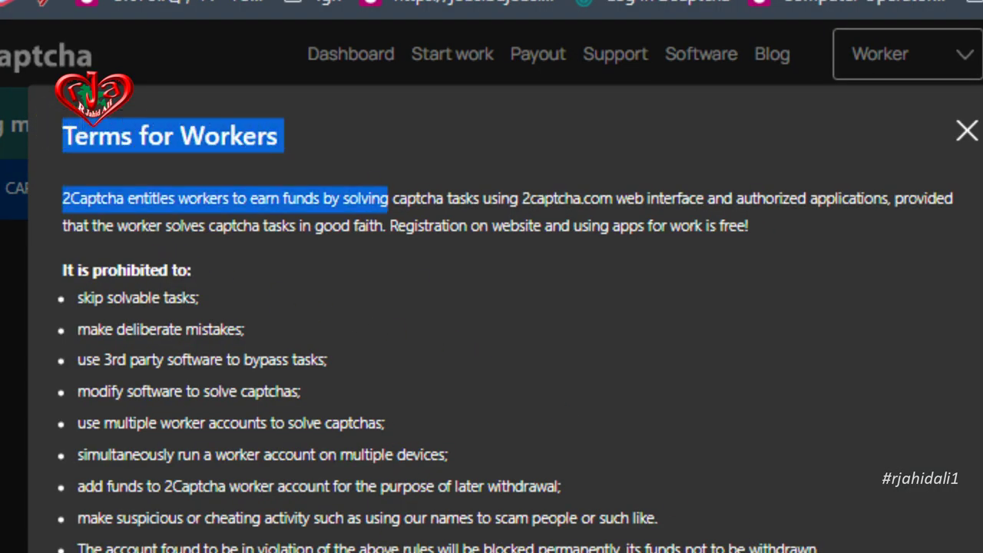
left_click(451, 294)
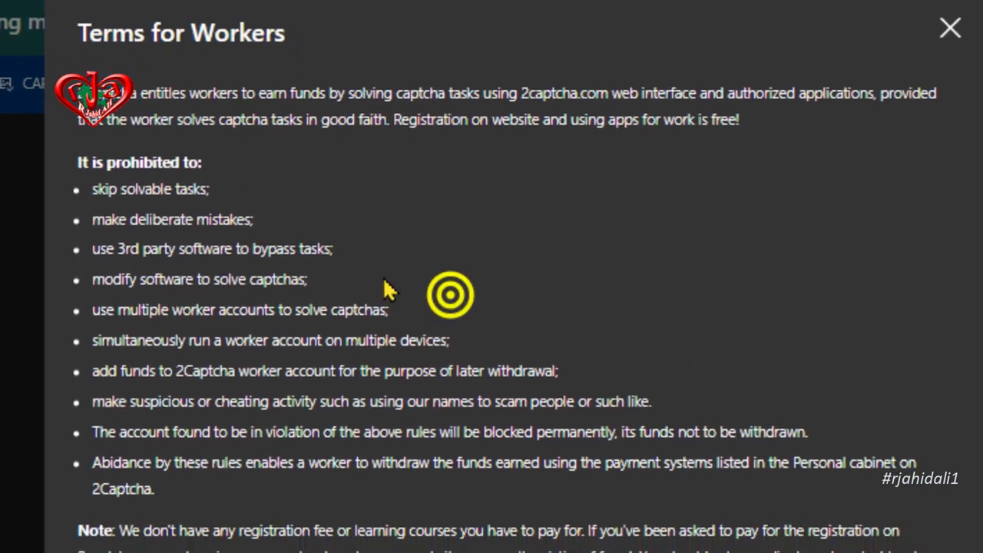
mouse_move(77, 67)
left_mouse_down()
mouse_move(246, 254)
mouse_move(298, 395)
mouse_move(461, 463)
left_mouse_up()
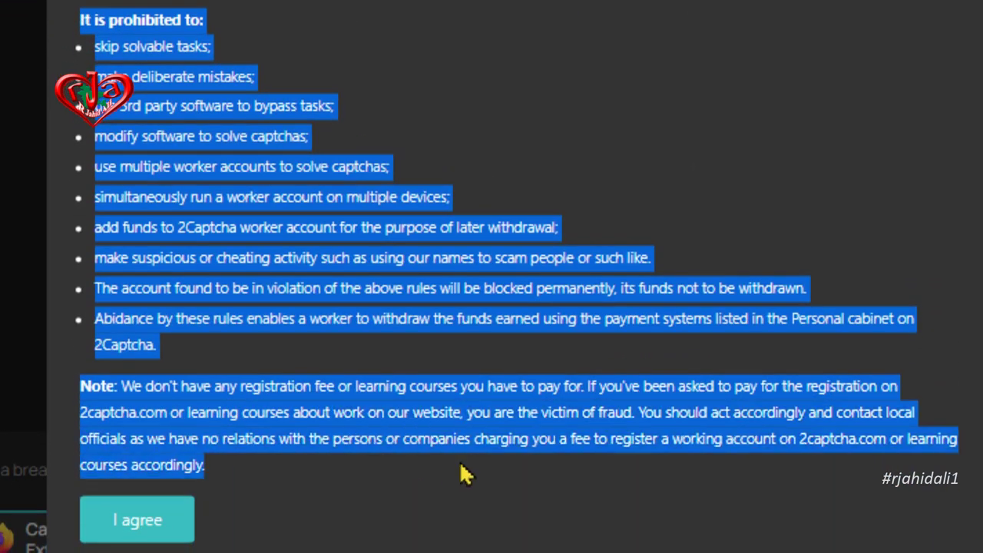
left_click(154, 165)
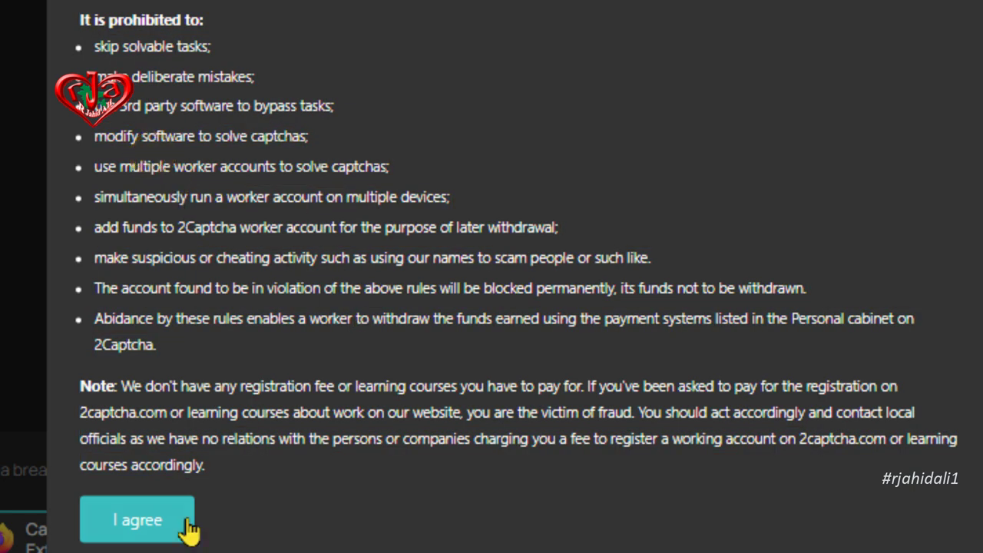
left_click(153, 530)
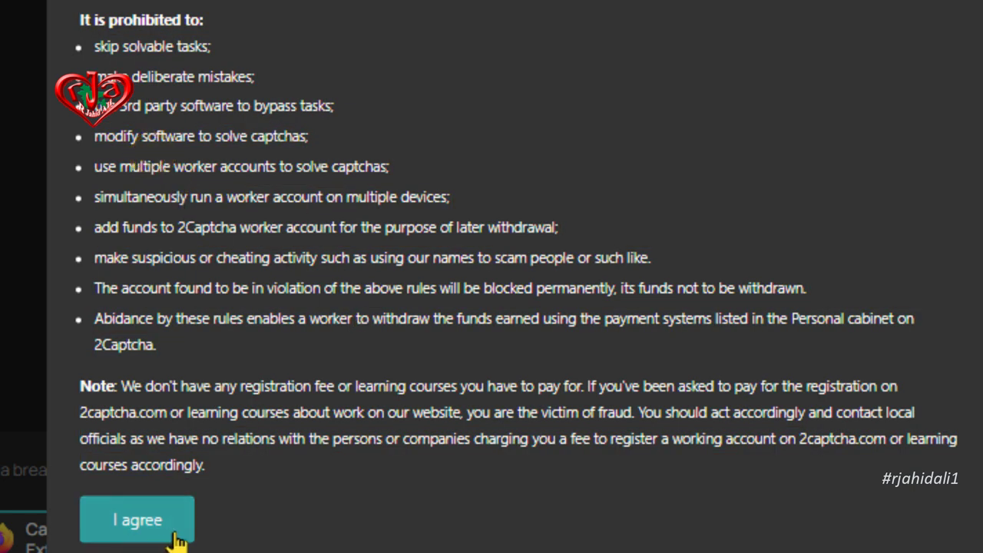
left_click(128, 537)
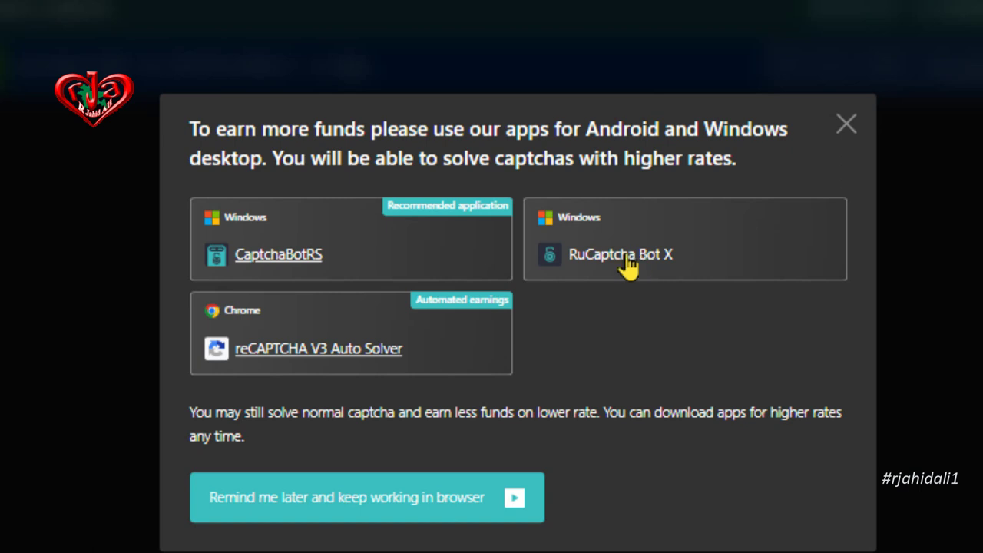
Close the Android and Windows apps offer to continue working in the browser.
left_click(848, 124)
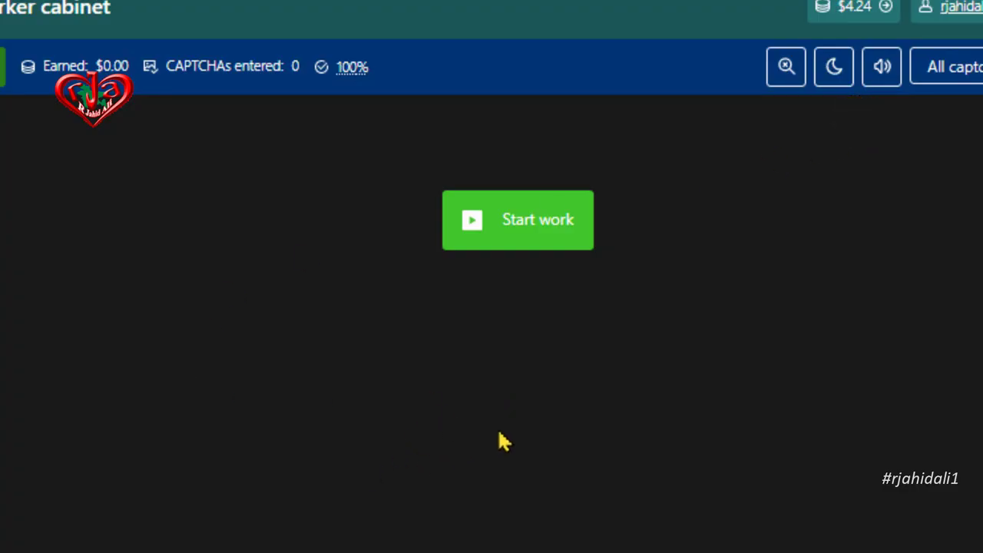